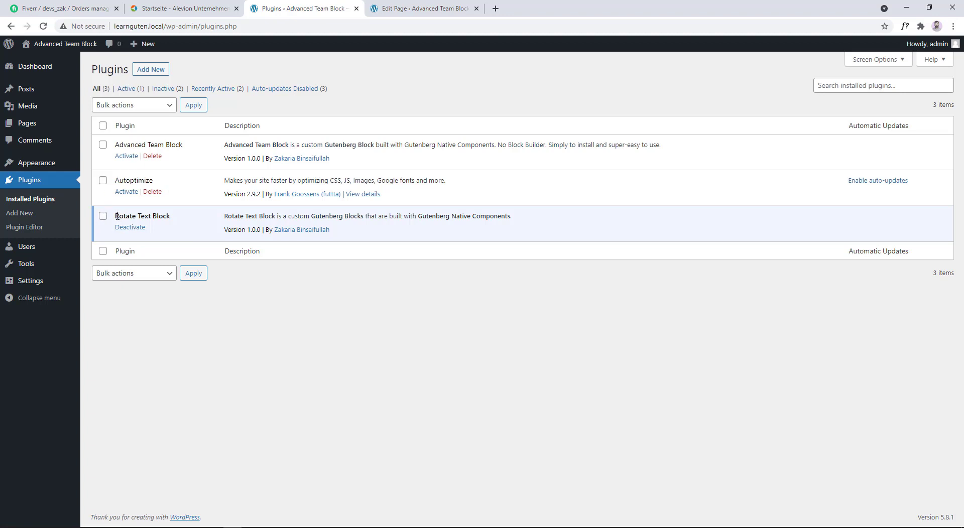
- Switch from the plugin list to the Rotate Text Block page editor and insert a Rotate Text block from the custom blocks
{"action": "left_click_drag", "start_coordinate": [117, 216], "coordinate": [171, 219]}
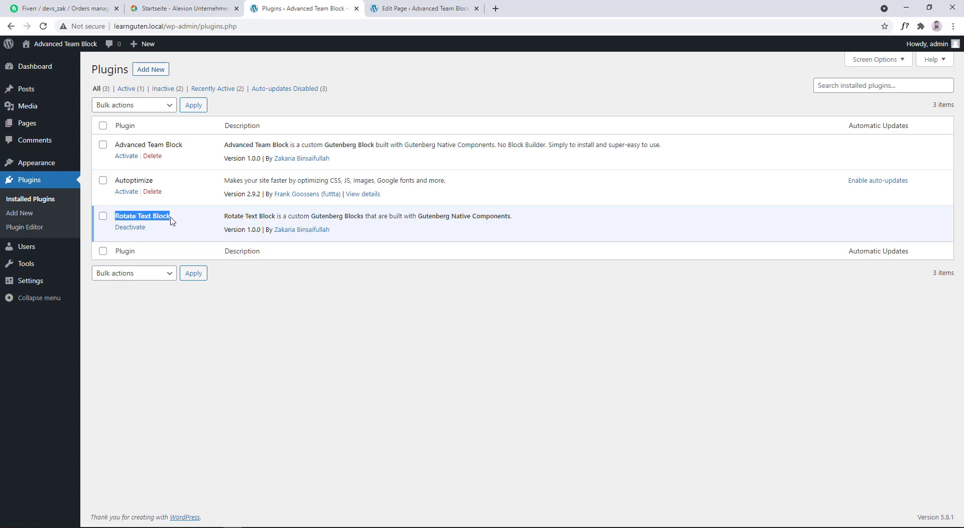
{"action": "left_click", "coordinate": [171, 221]}
{"action": "left_click", "coordinate": [401, 10]}
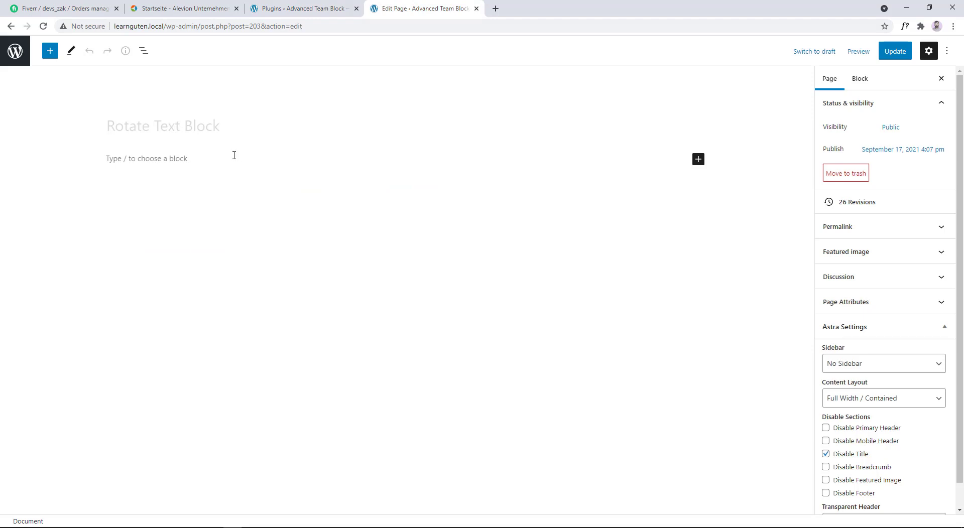
{"action": "left_click", "coordinate": [116, 158]}
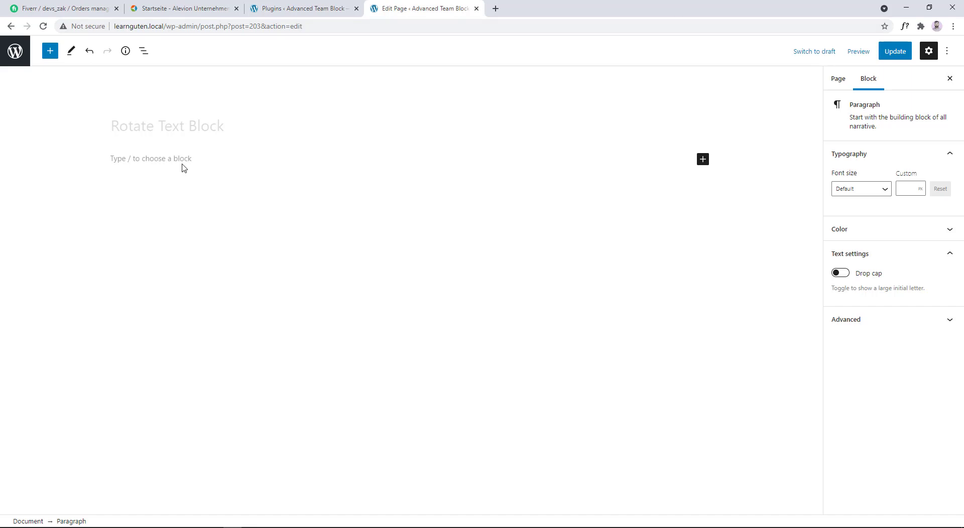
{"action": "left_click", "coordinate": [50, 51]}
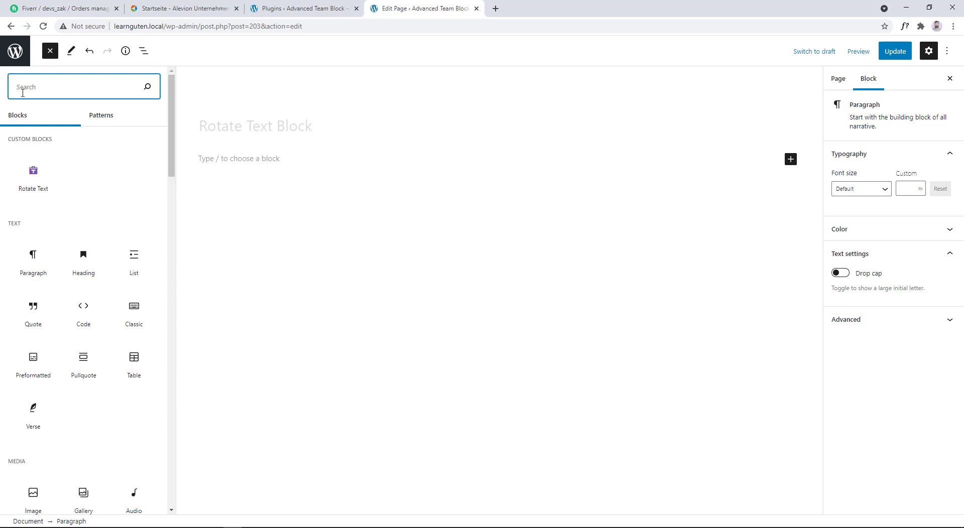
{"action": "left_click_drag", "start_coordinate": [9, 146], "coordinate": [50, 136]}
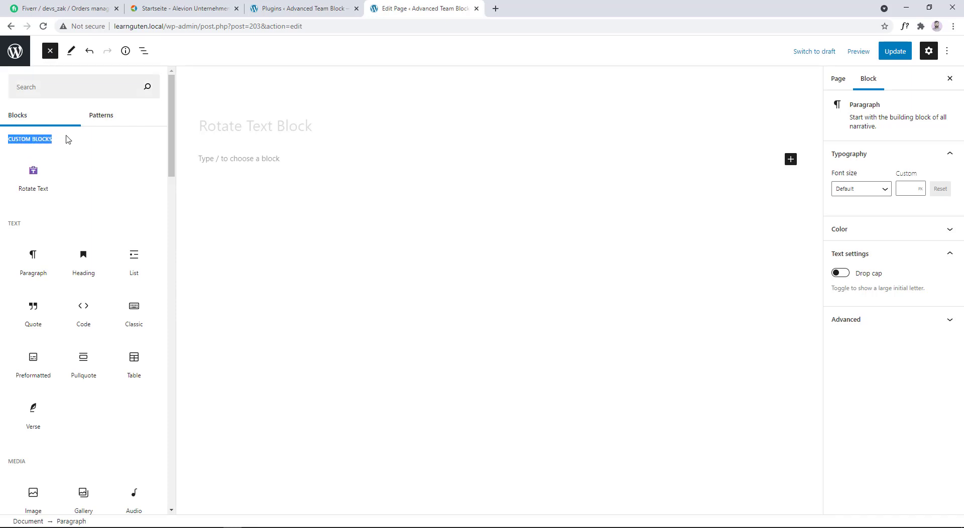
{"action": "mouse_move", "coordinate": [38, 181]}
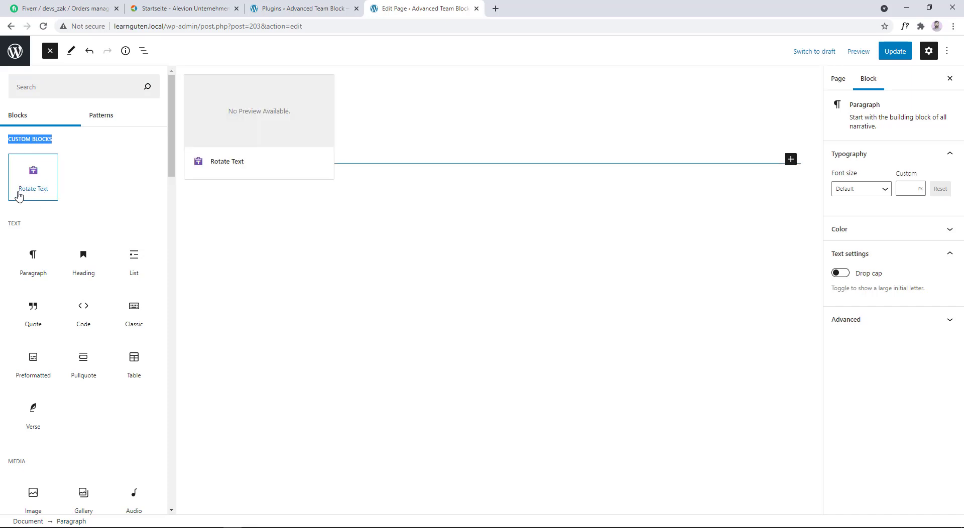
{"action": "left_click", "coordinate": [27, 173]}
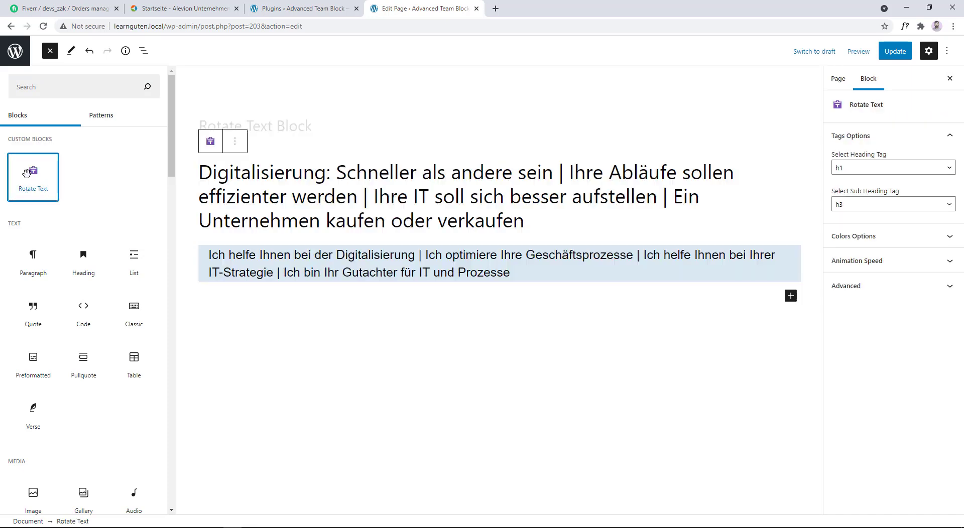
{"action": "left_click", "coordinate": [578, 240]}
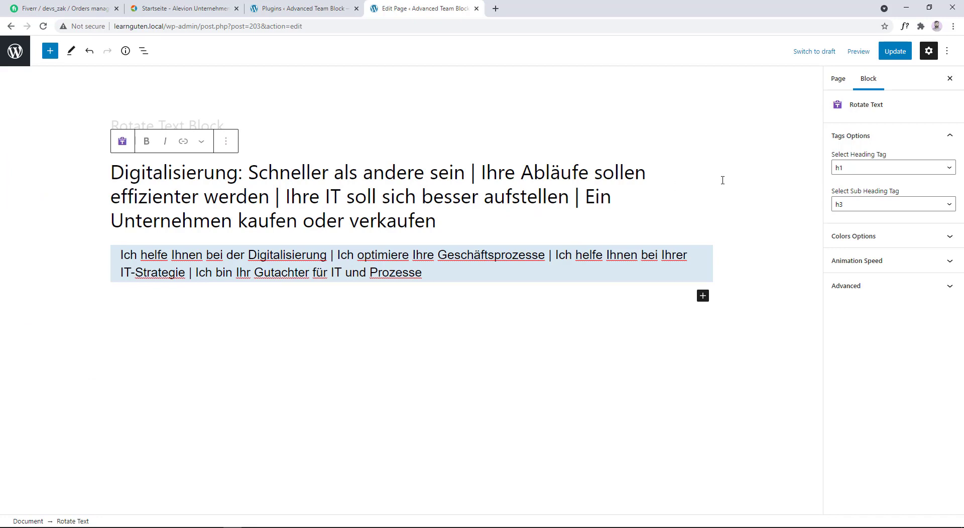
- Examine the Rotate Text block's available heading and sub heading tags and the texts they apply to
{"action": "left_click", "coordinate": [877, 137]}
{"action": "left_click", "coordinate": [878, 137]}
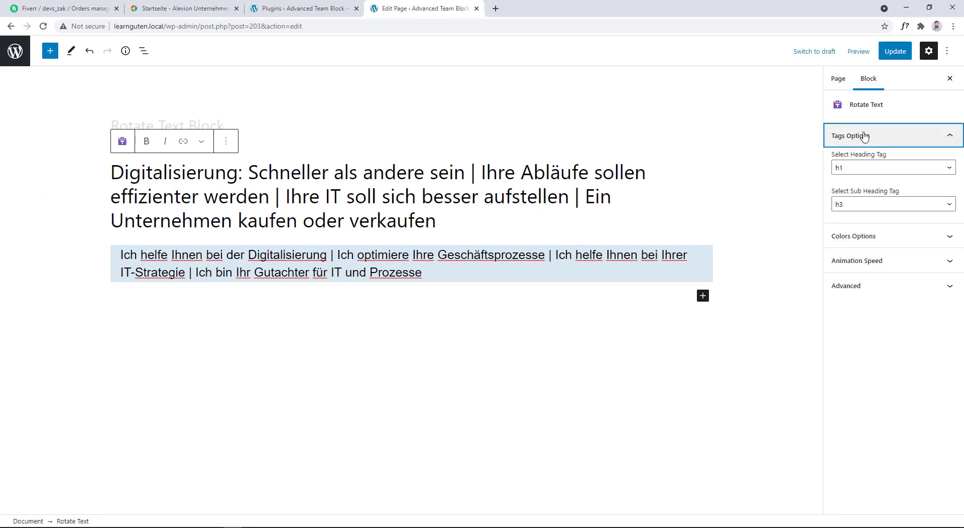
{"action": "left_click", "coordinate": [883, 174]}
{"action": "left_click_drag", "start_coordinate": [448, 224], "coordinate": [114, 173]}
{"action": "left_click", "coordinate": [231, 265]}
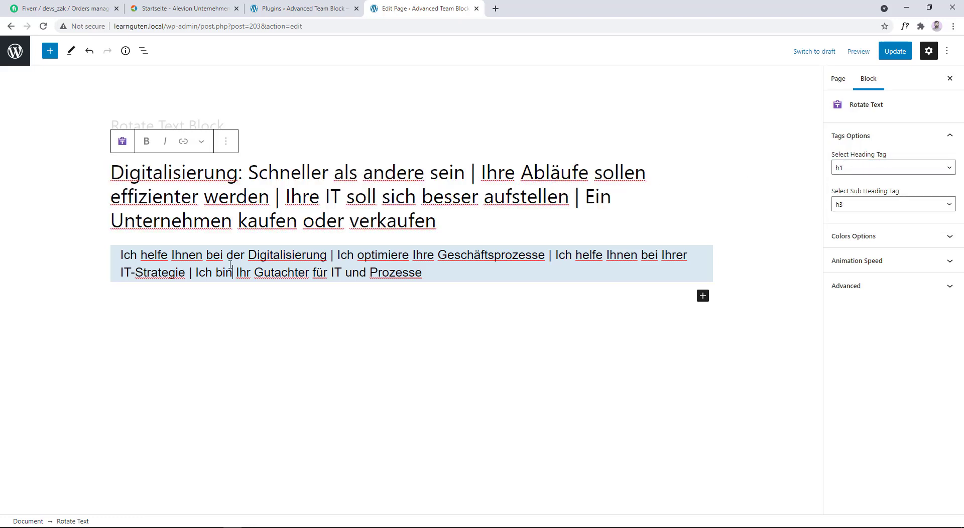
{"action": "left_click", "coordinate": [880, 171]}
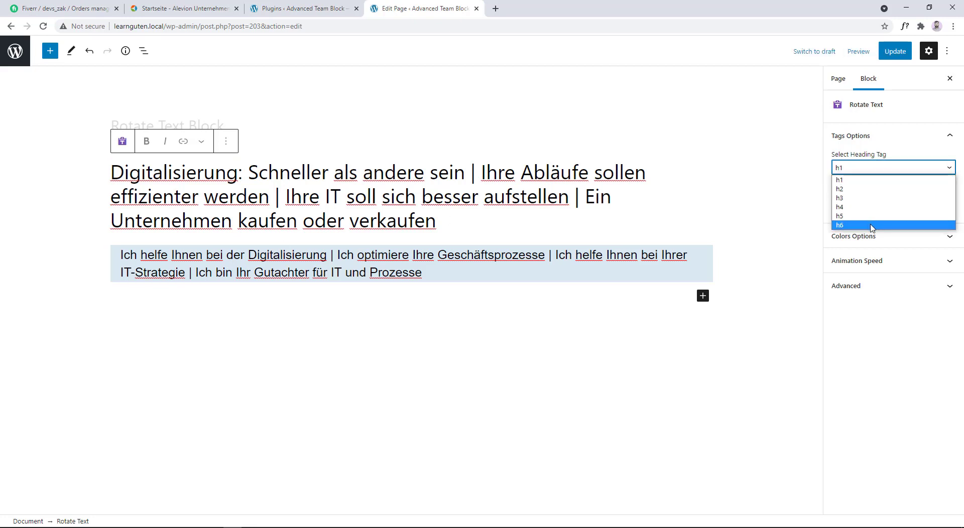
{"action": "left_click", "coordinate": [861, 169]}
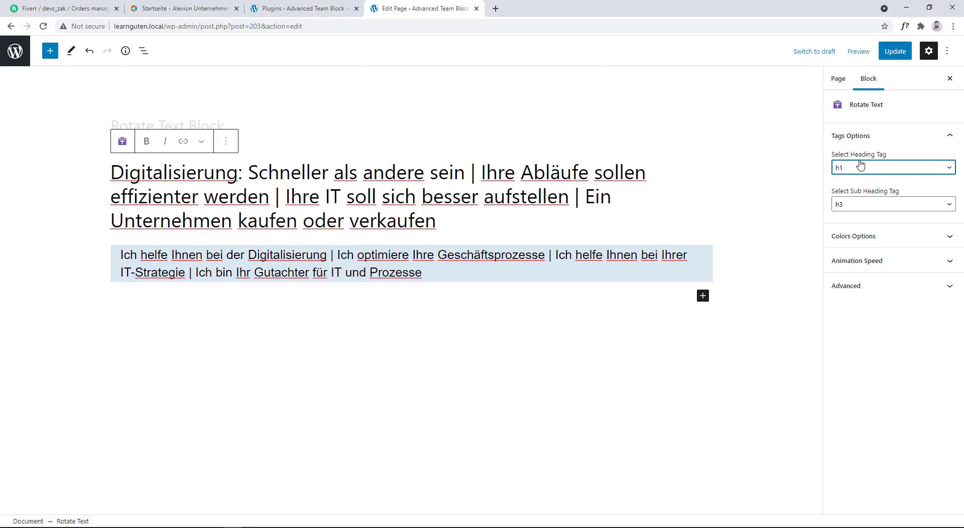
{"action": "left_click", "coordinate": [857, 206]}
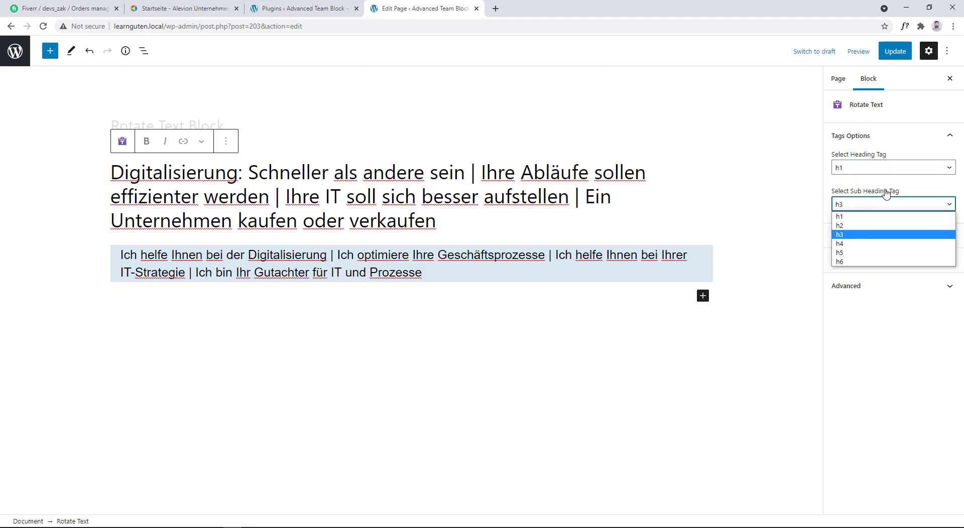
{"action": "left_click_drag", "start_coordinate": [437, 275], "coordinate": [121, 257]}
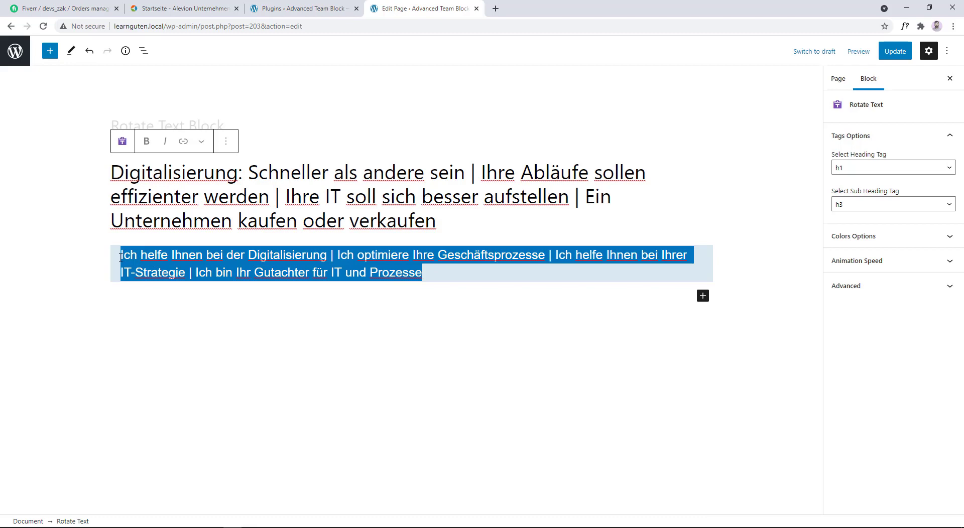
- Review the Rotate Text block's color options and animation speed setting
{"action": "left_click", "coordinate": [936, 236]}
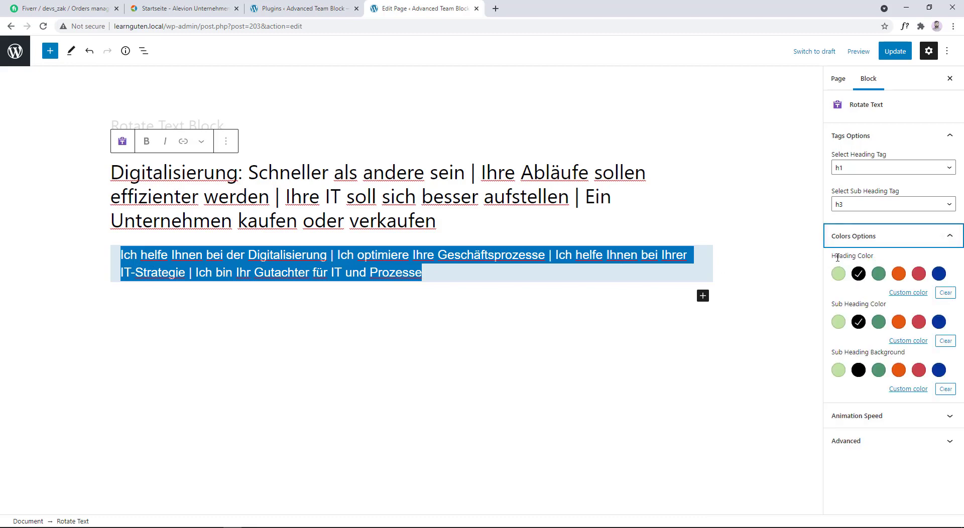
{"action": "left_click_drag", "start_coordinate": [834, 256], "coordinate": [878, 257]}
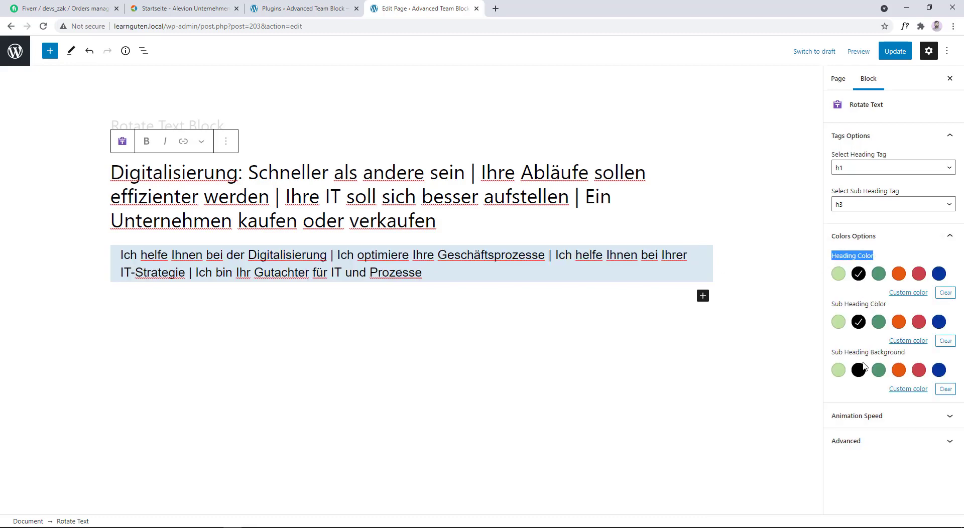
{"action": "left_click", "coordinate": [895, 235]}
{"action": "left_click", "coordinate": [869, 261]}
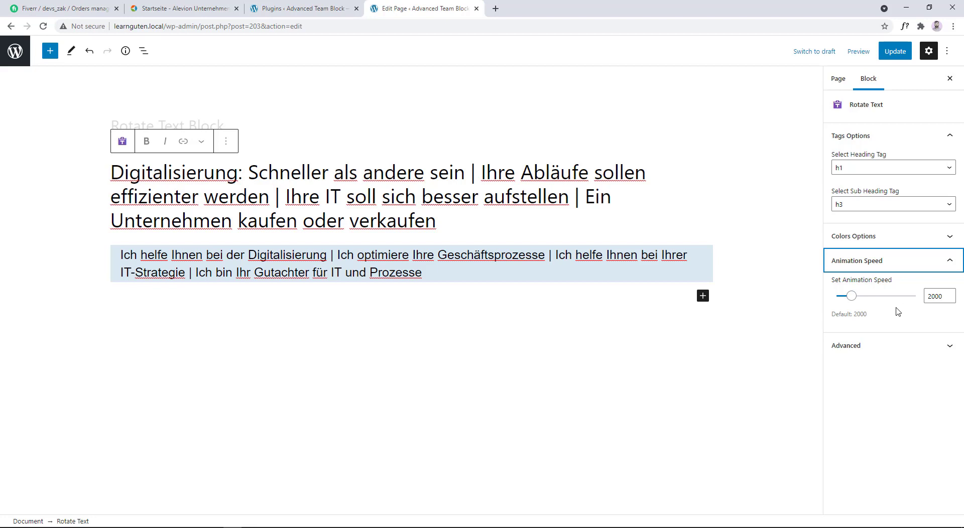
- Examine the phrases separated by vertical bars in the block's heading and sub heading
{"action": "left_click", "coordinate": [435, 222]}
{"action": "left_click_drag", "start_coordinate": [111, 172], "coordinate": [274, 190]}
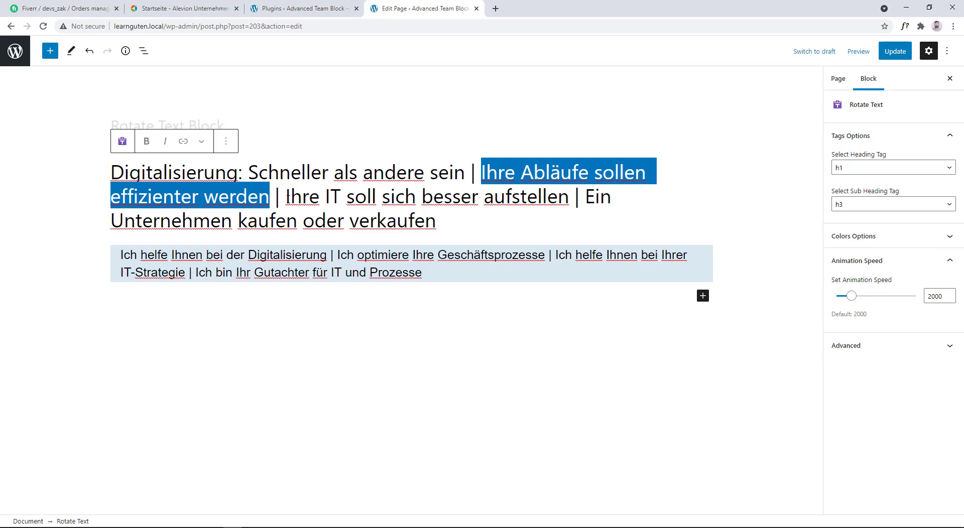
{"action": "left_click_drag", "start_coordinate": [287, 197], "coordinate": [437, 221]}
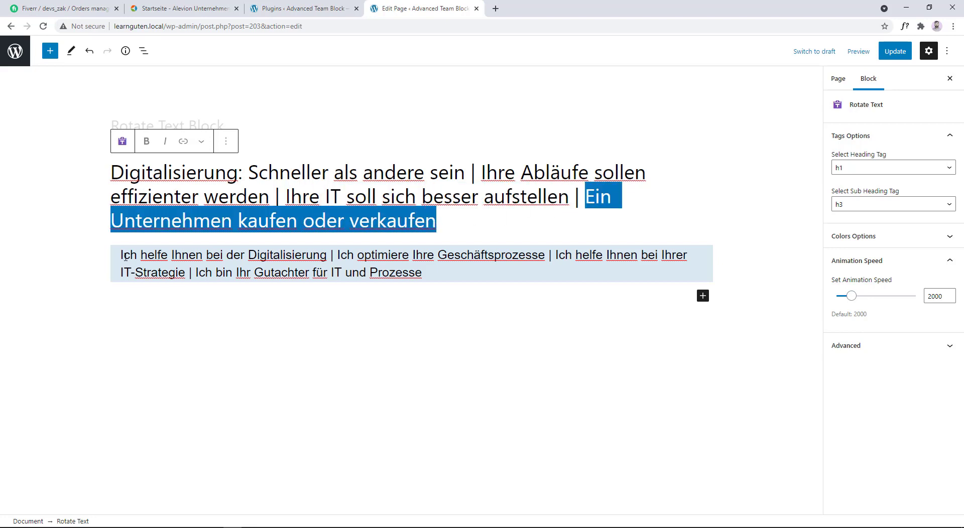
{"action": "left_click_drag", "start_coordinate": [124, 257], "coordinate": [554, 255]}
{"action": "left_click", "coordinate": [338, 255]}
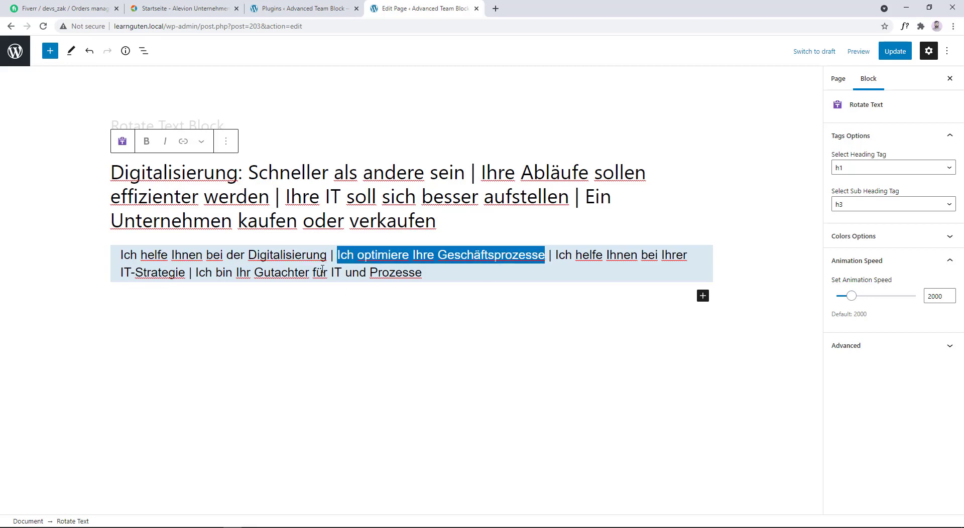
- Update the page and open its published version in a new browser tab
{"action": "left_click", "coordinate": [894, 51]}
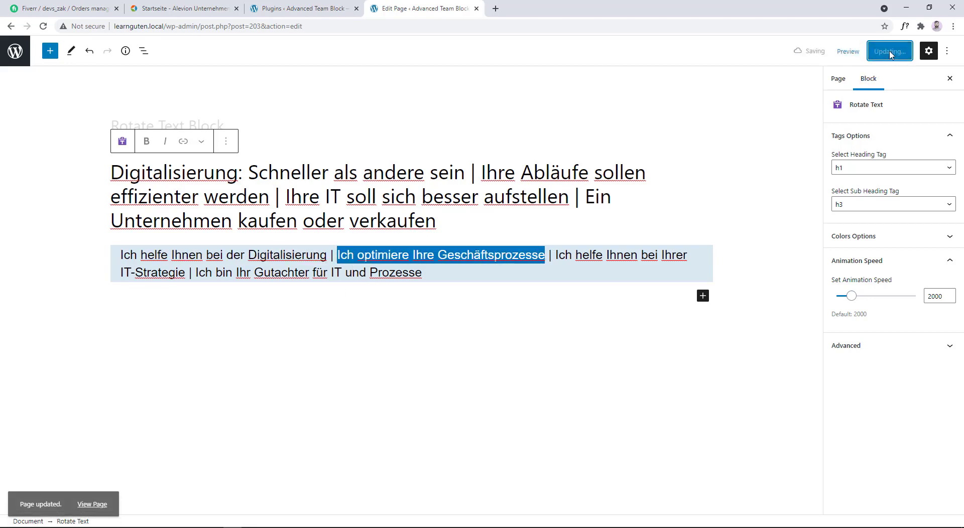
{"action": "right_click", "coordinate": [92, 495]}
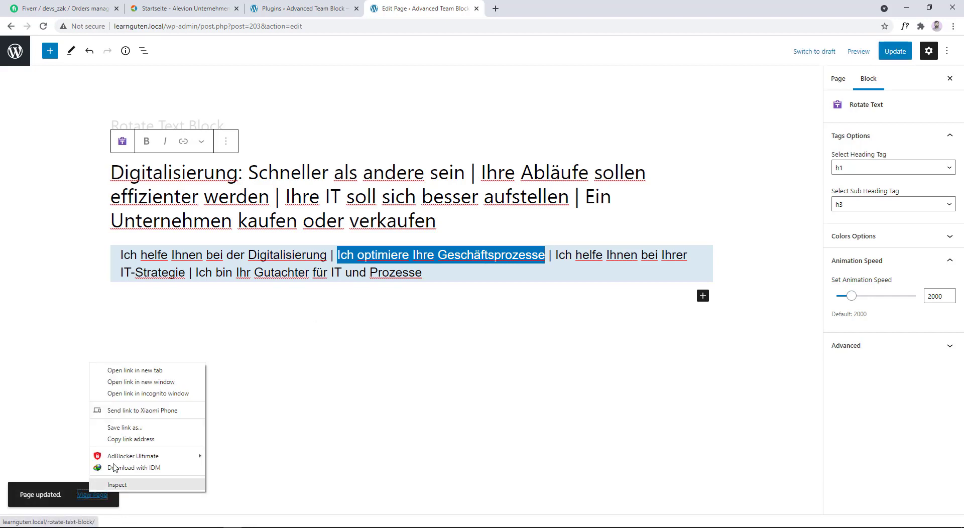
{"action": "left_click", "coordinate": [145, 370]}
{"action": "left_click", "coordinate": [522, 8]}
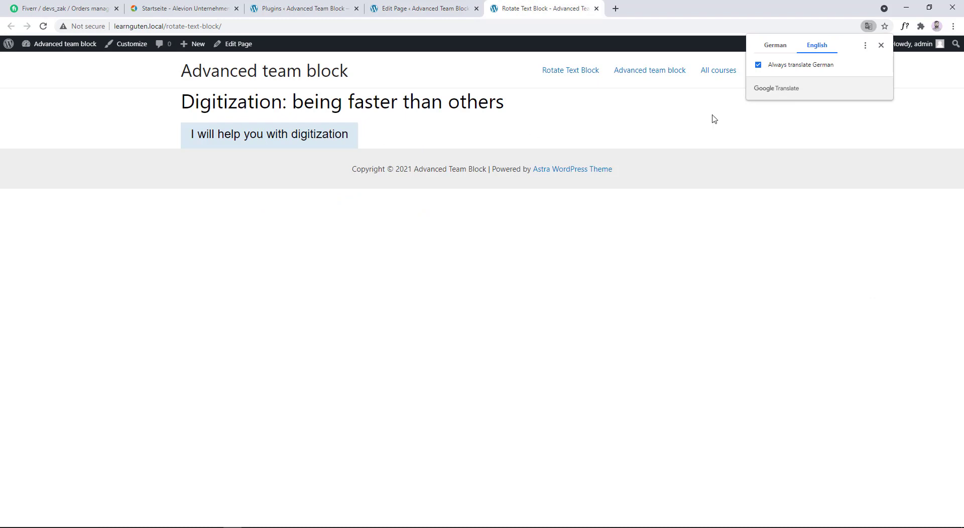
- Show the published page in its original German to view the rotating texts, and dismiss the translation prompt
{"action": "left_click", "coordinate": [880, 46]}
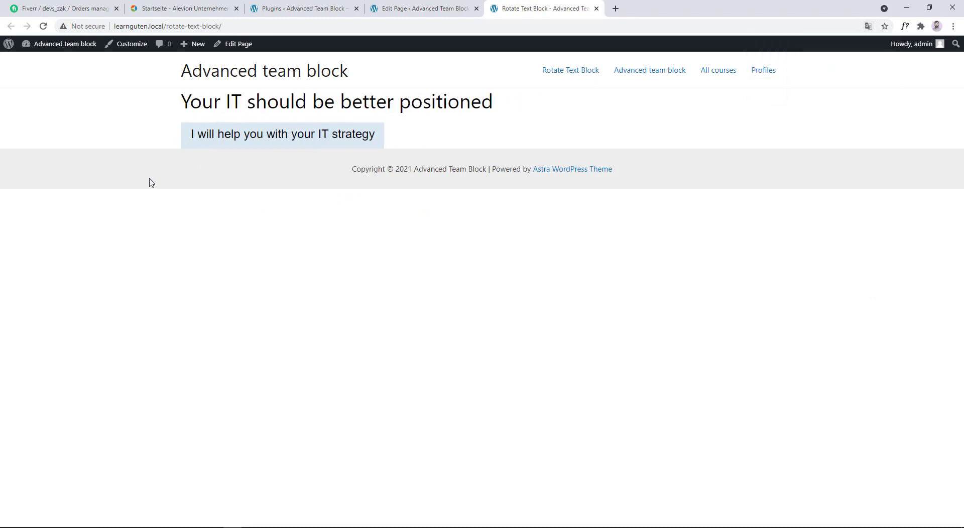
{"action": "left_click", "coordinate": [868, 26]}
{"action": "left_click", "coordinate": [770, 45]}
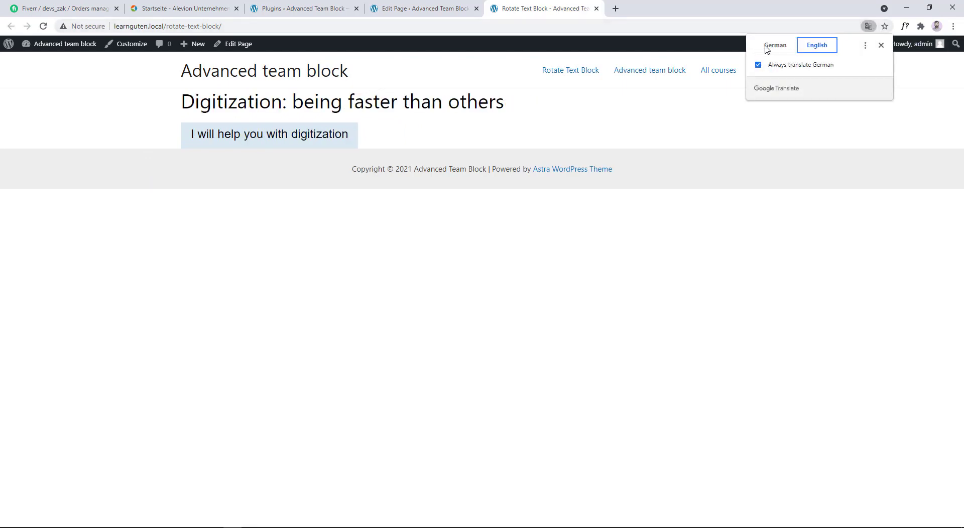
{"action": "left_click", "coordinate": [880, 45]}
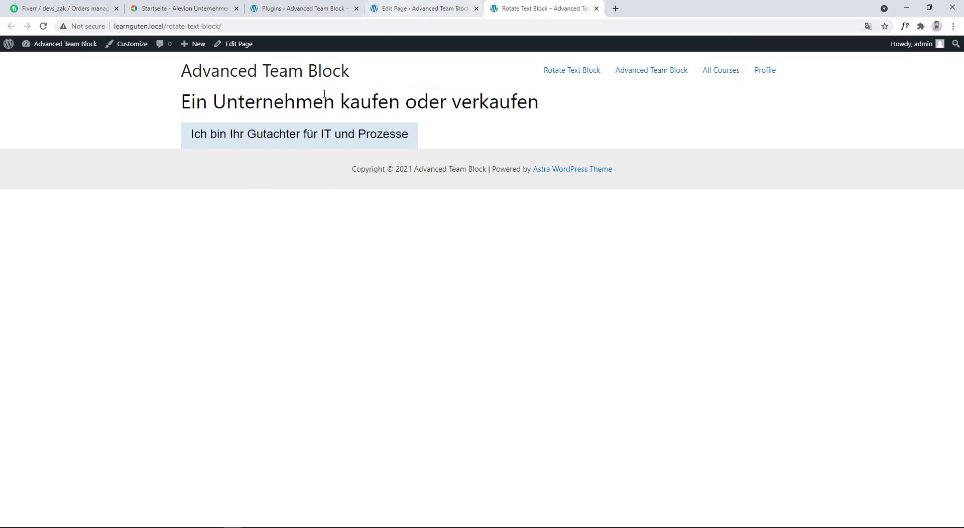
- Return to the page editor and insert a Spacer block between the page title and the Rotate Text block
{"action": "left_click", "coordinate": [427, 9]}
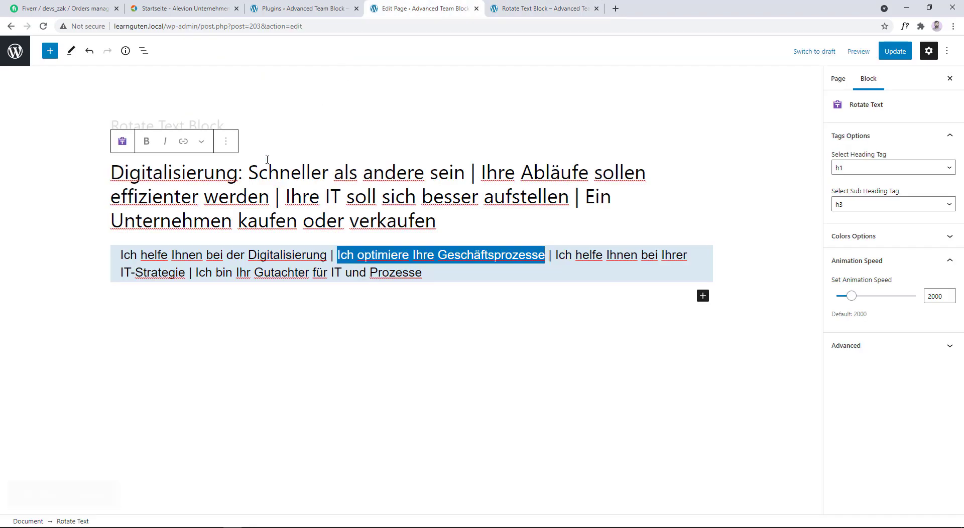
{"action": "left_click", "coordinate": [253, 131]}
{"action": "key", "text": "Return"}
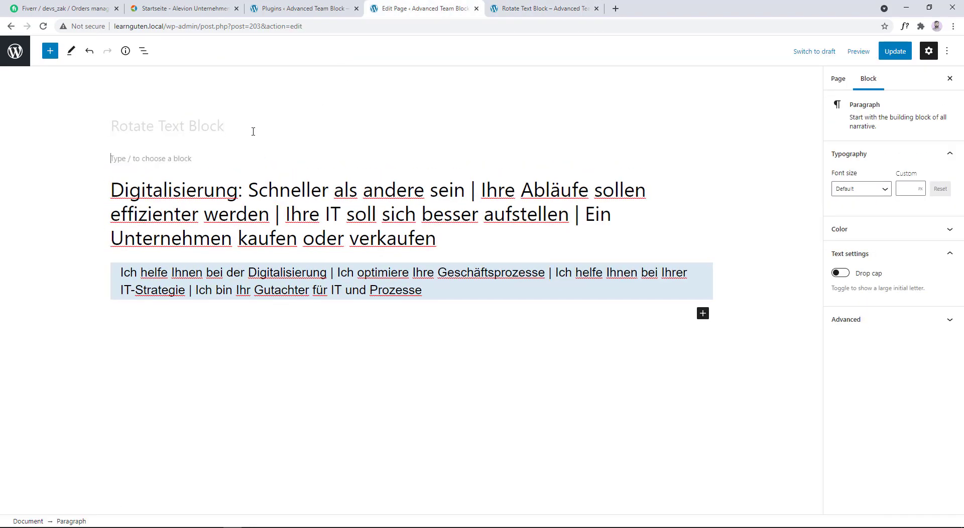
{"action": "type", "text": "/sp"}
{"action": "key", "text": "Return"}
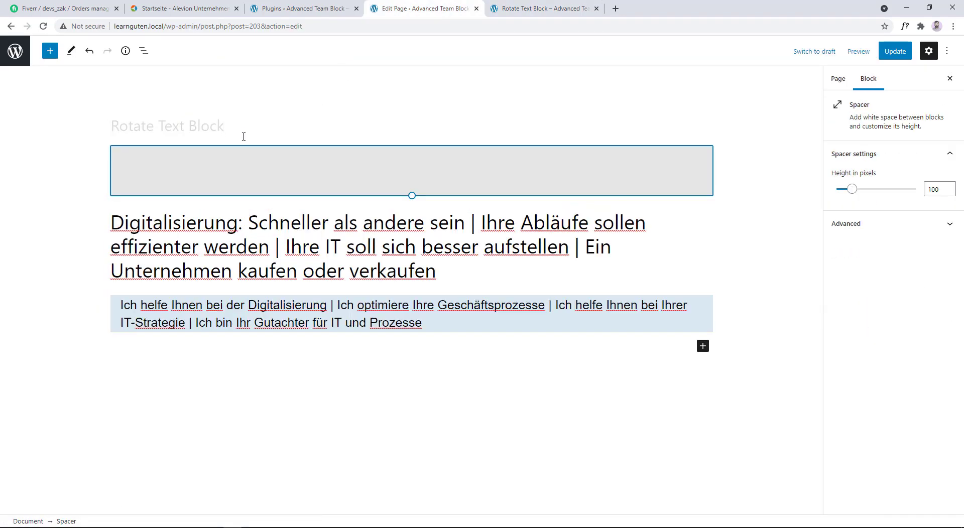
- Duplicate the spacer and move the copy below the Rotate Text block
{"action": "left_click", "coordinate": [178, 129]}
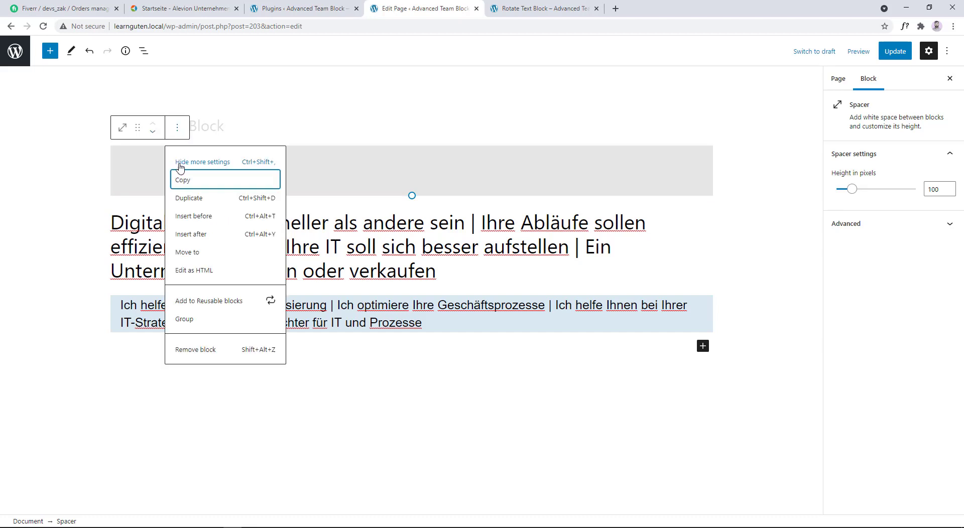
{"action": "left_click", "coordinate": [190, 201]}
{"action": "left_click", "coordinate": [154, 184]}
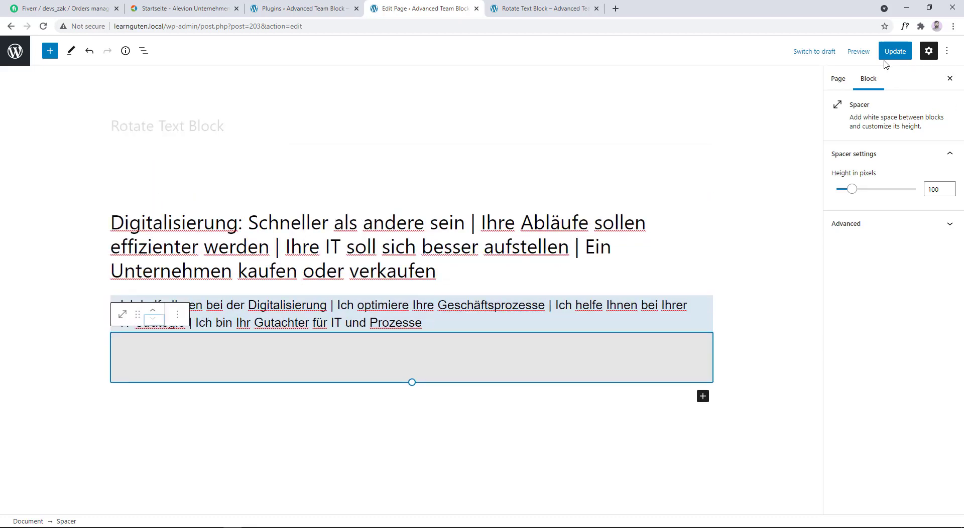
- Update the page and reload its published version
{"action": "left_click", "coordinate": [892, 52]}
{"action": "left_click", "coordinate": [527, 7]}
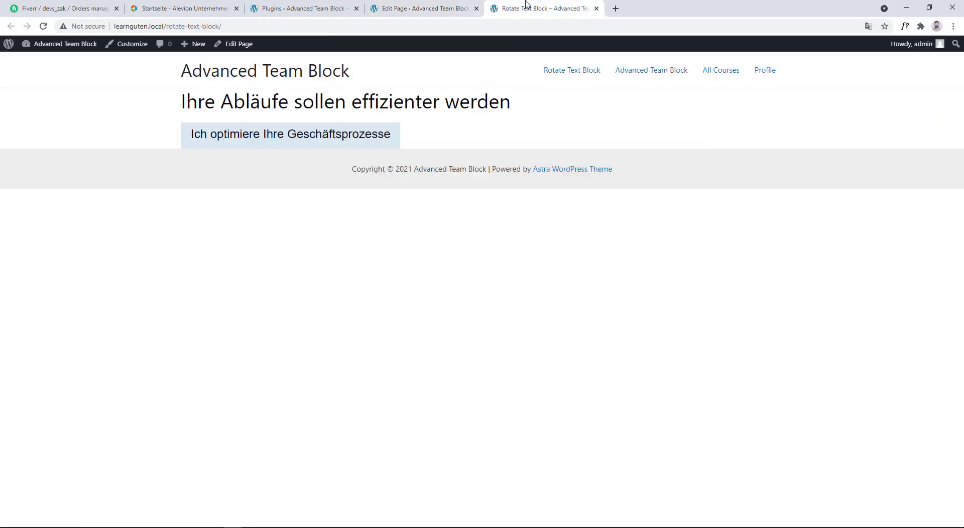
{"action": "left_click", "coordinate": [43, 27]}
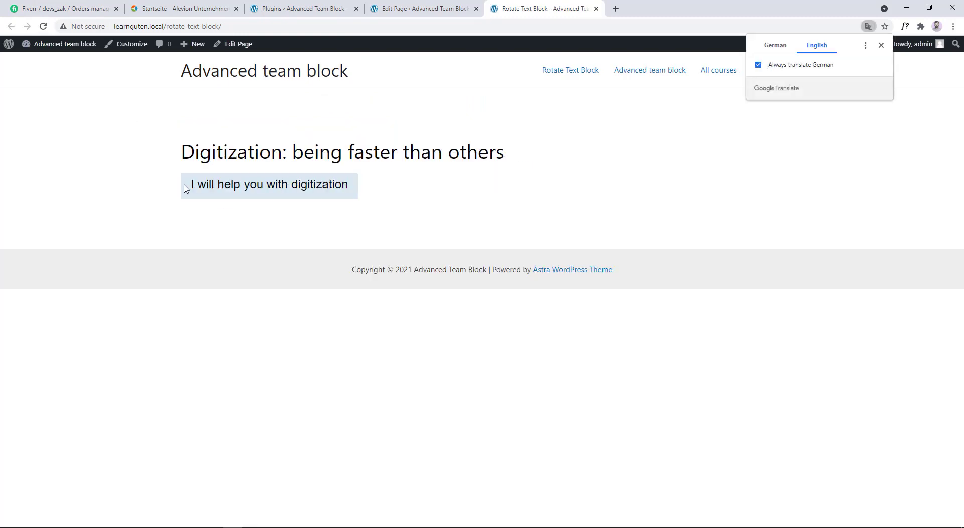
- Show the published page in German, turn off automatic translation of German, and dismiss the translation prompt
{"action": "left_click", "coordinate": [775, 45]}
{"action": "left_click", "coordinate": [758, 65]}
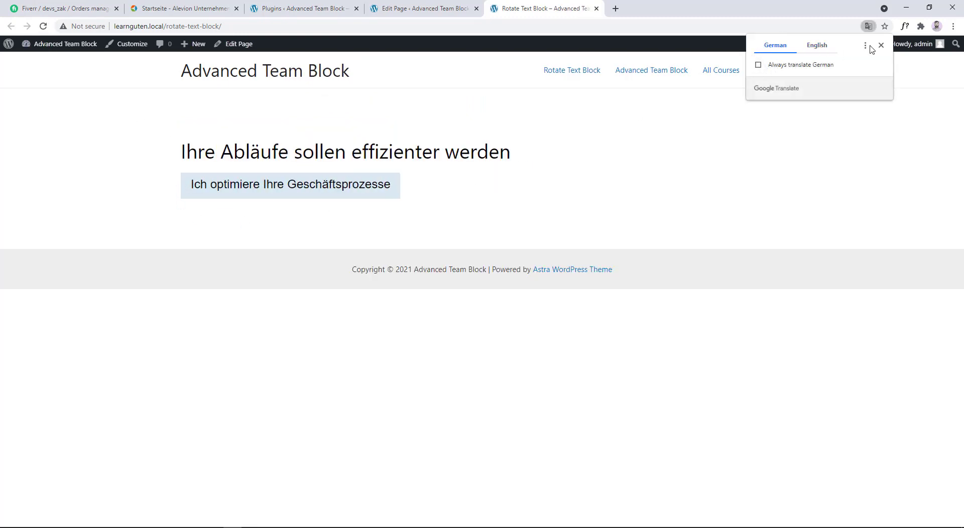
{"action": "left_click", "coordinate": [881, 46]}
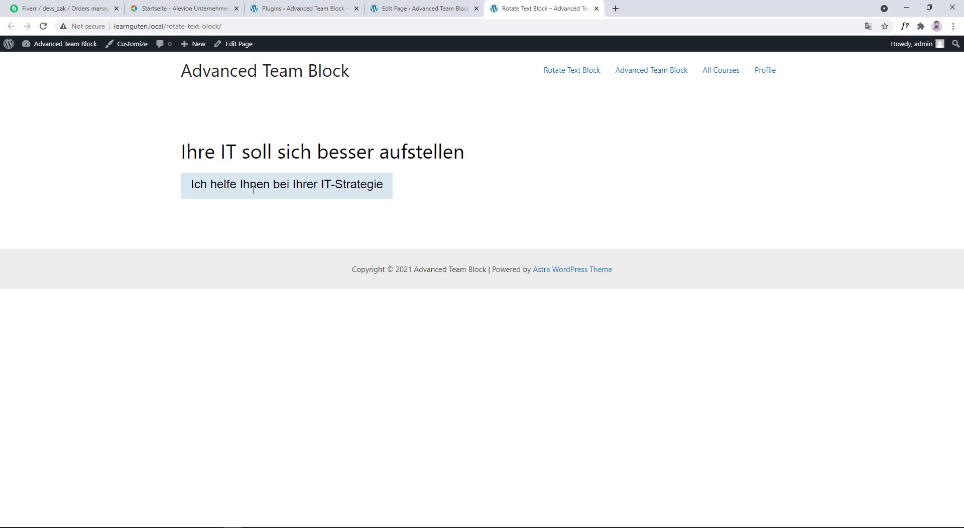
- Return to the page editor and set the Rotate Text block's heading tag to h2 and sub heading tag to h4
{"action": "left_click", "coordinate": [417, 11]}
{"action": "left_click", "coordinate": [426, 246]}
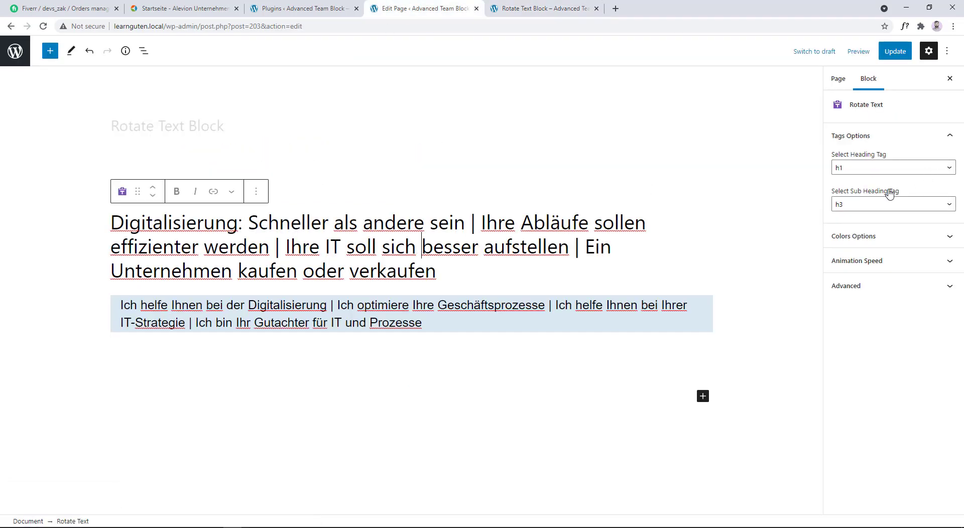
{"action": "left_click", "coordinate": [849, 240]}
{"action": "left_click", "coordinate": [862, 176]}
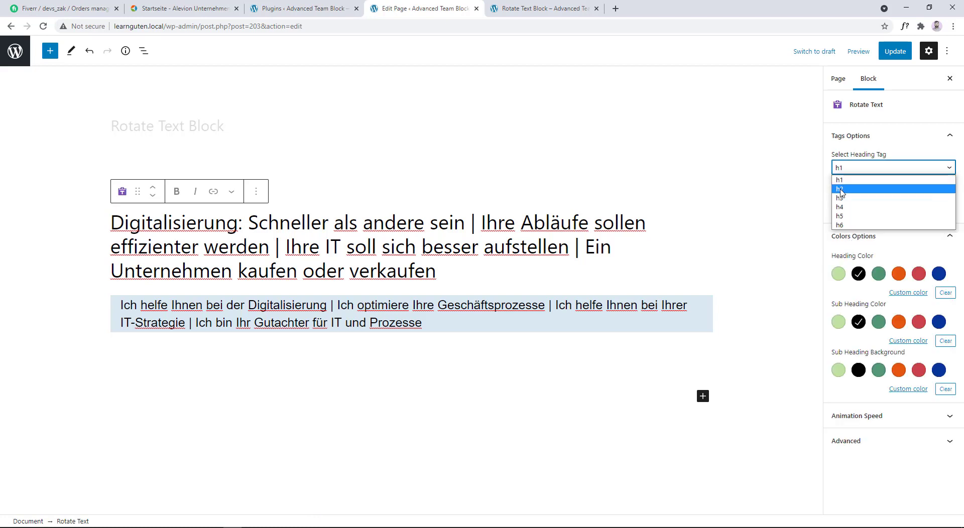
{"action": "left_click", "coordinate": [844, 184]}
{"action": "left_click", "coordinate": [843, 205]}
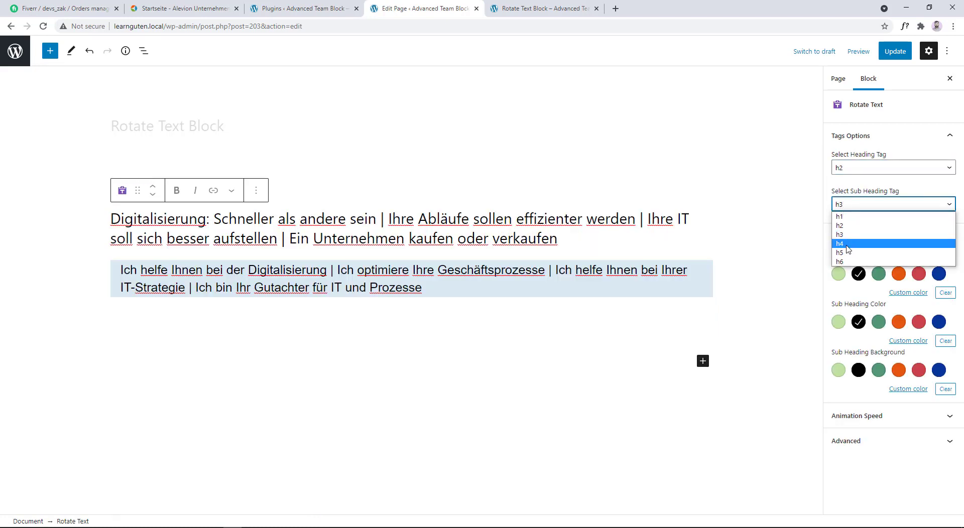
{"action": "left_click", "coordinate": [849, 242]}
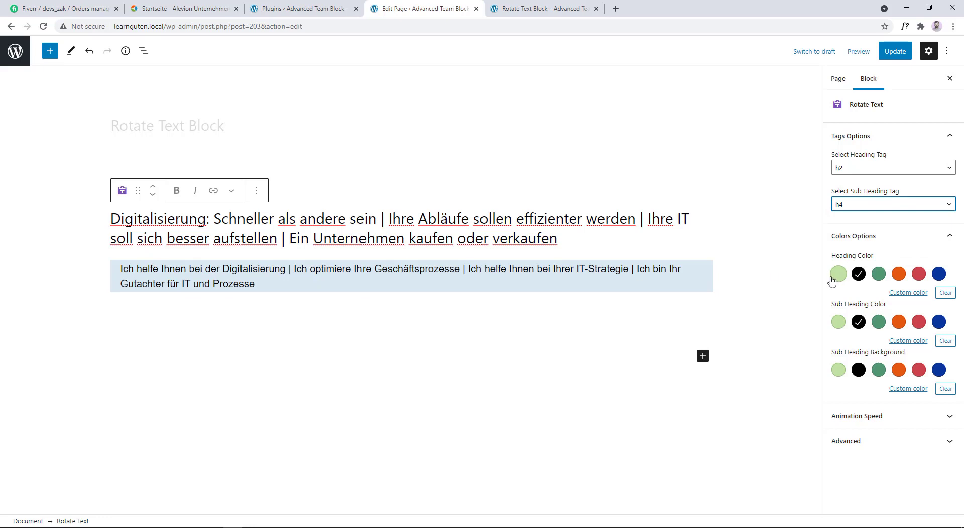
- Color the Rotate Text block's heading orange and its sub heading white (#ffffff) on a black background
{"action": "left_click", "coordinate": [898, 273]}
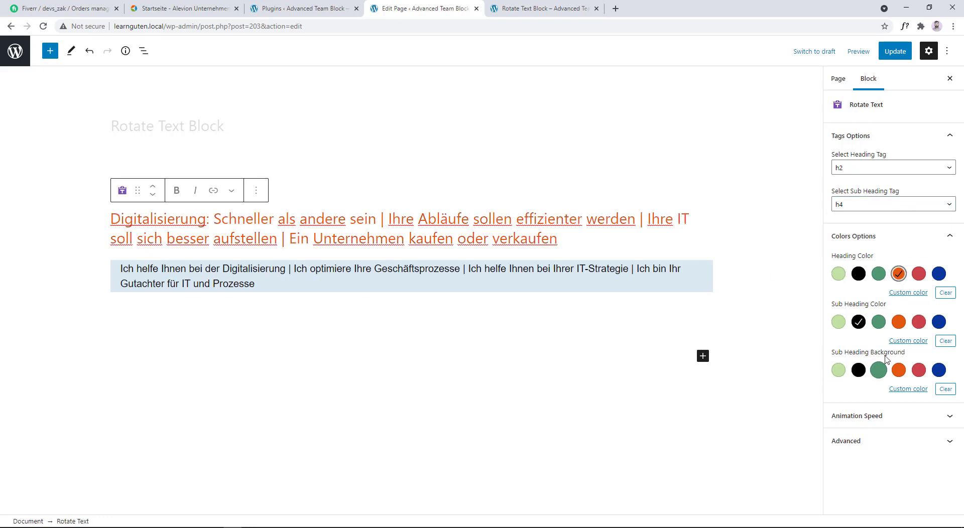
{"action": "left_click", "coordinate": [911, 342]}
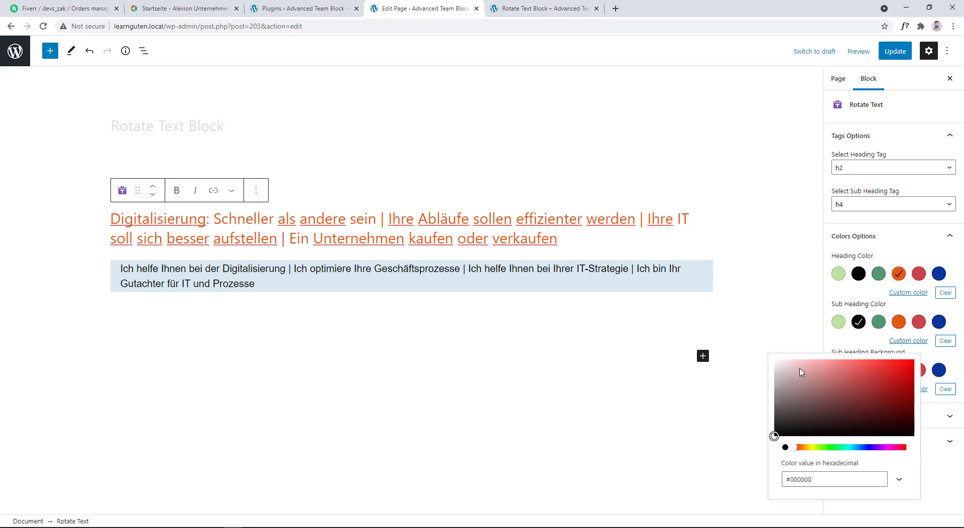
{"action": "left_click_drag", "start_coordinate": [802, 371], "coordinate": [770, 366]}
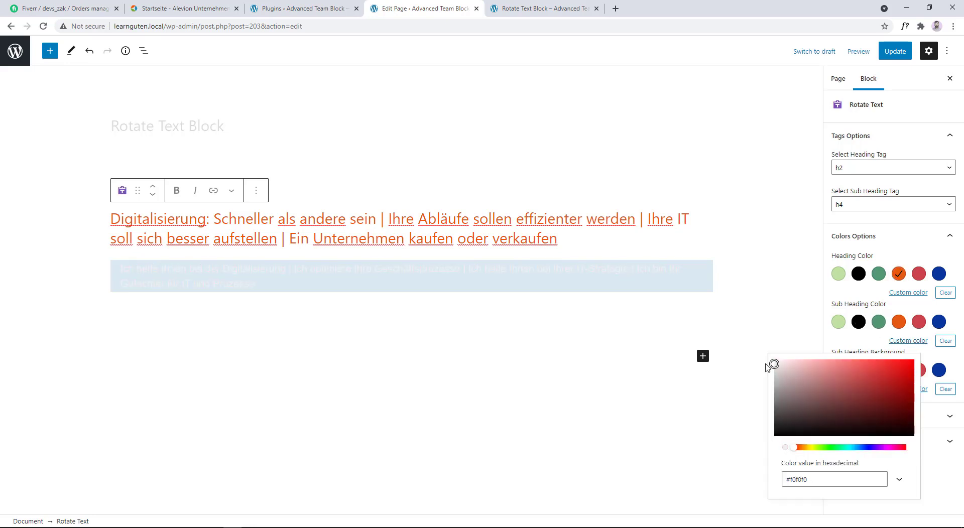
{"action": "left_click", "coordinate": [885, 336]}
{"action": "left_click", "coordinate": [855, 374]}
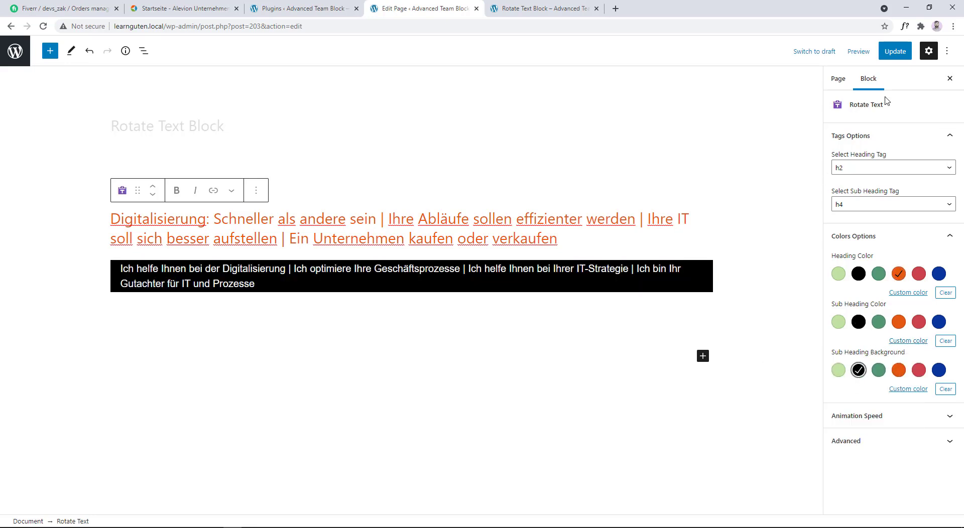
- Update the page, reload its published version to view the new styling, and dismiss the translation prompt
{"action": "left_click", "coordinate": [895, 51]}
{"action": "left_click", "coordinate": [540, 8]}
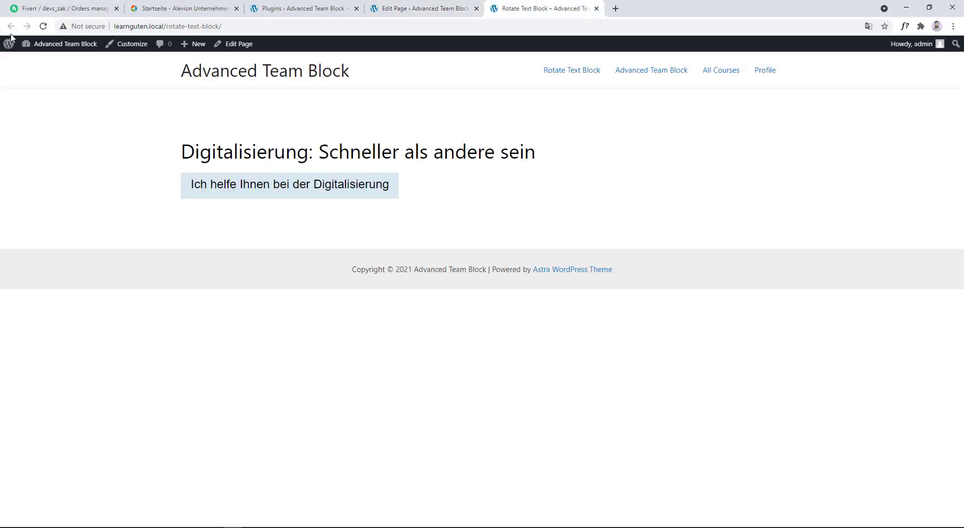
{"action": "left_click", "coordinate": [43, 26]}
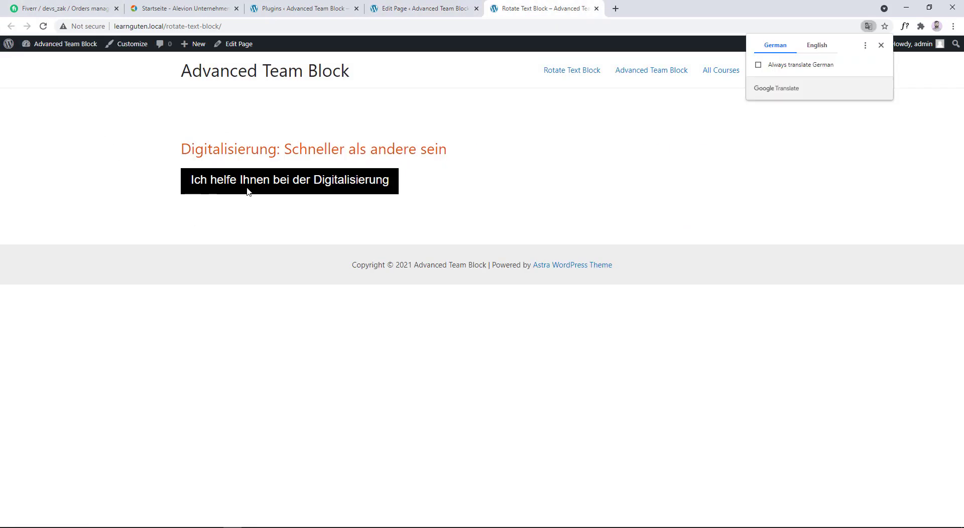
{"action": "left_click", "coordinate": [881, 45]}
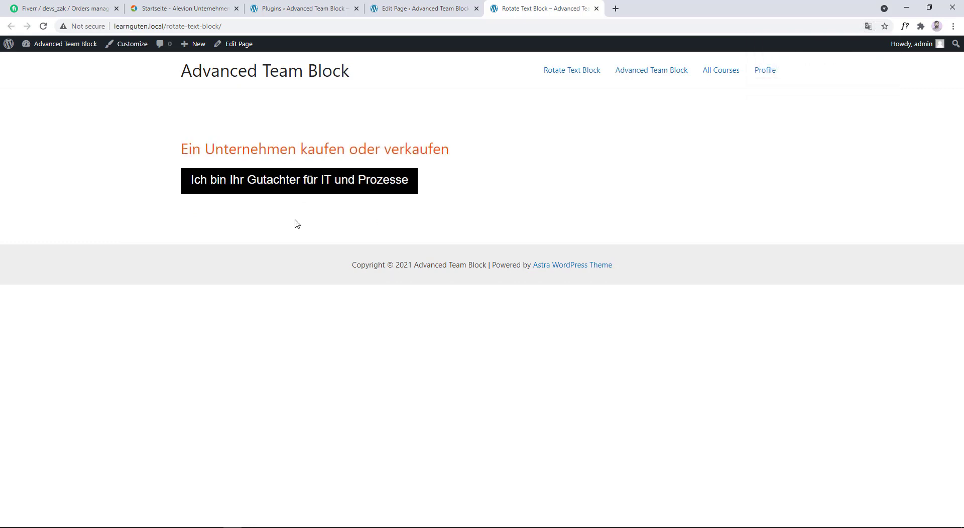
- In the page editor, append "| New Heading" to the block's heading and "| New Subheading" to its sub heading
{"action": "left_click", "coordinate": [458, 8]}
{"action": "left_click", "coordinate": [558, 238]}
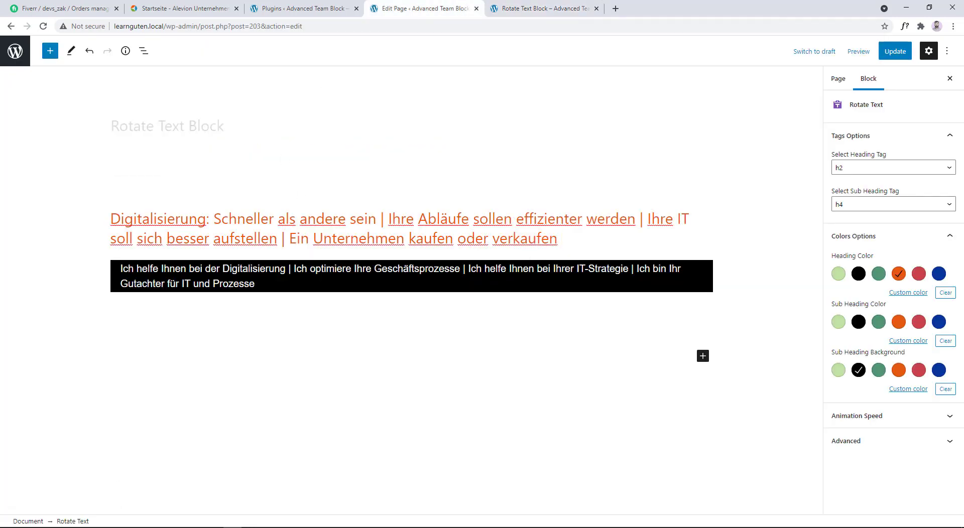
{"action": "type", "text": "| New Heading"}
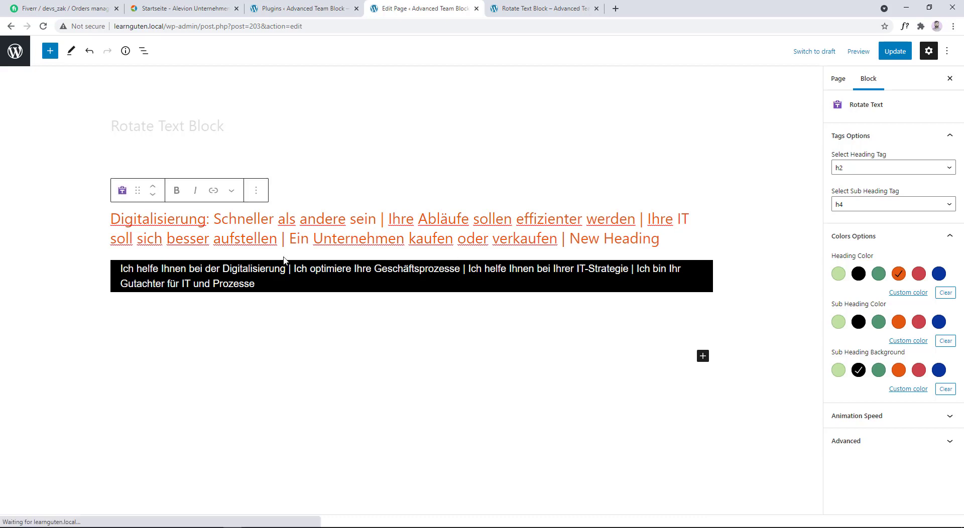
{"action": "left_click", "coordinate": [266, 287]}
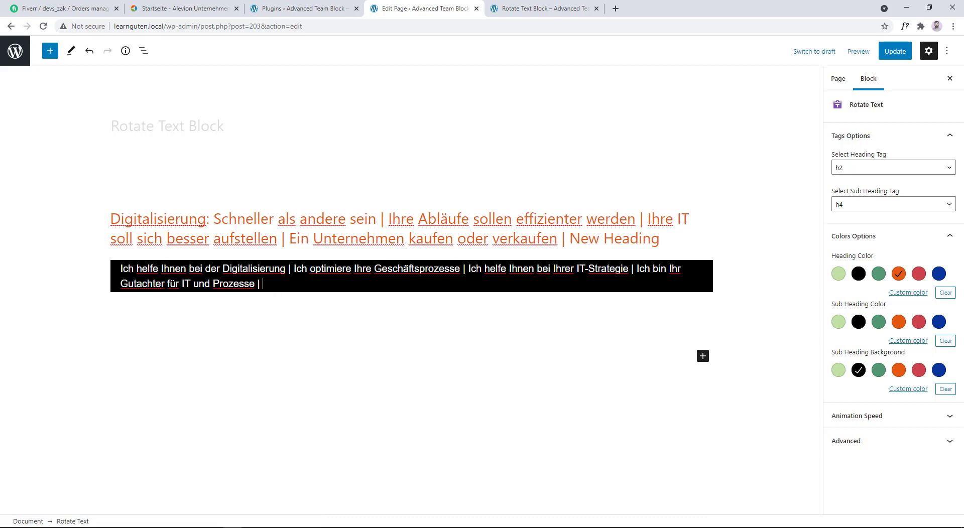
{"action": "type", "text": "| New Subheading"}
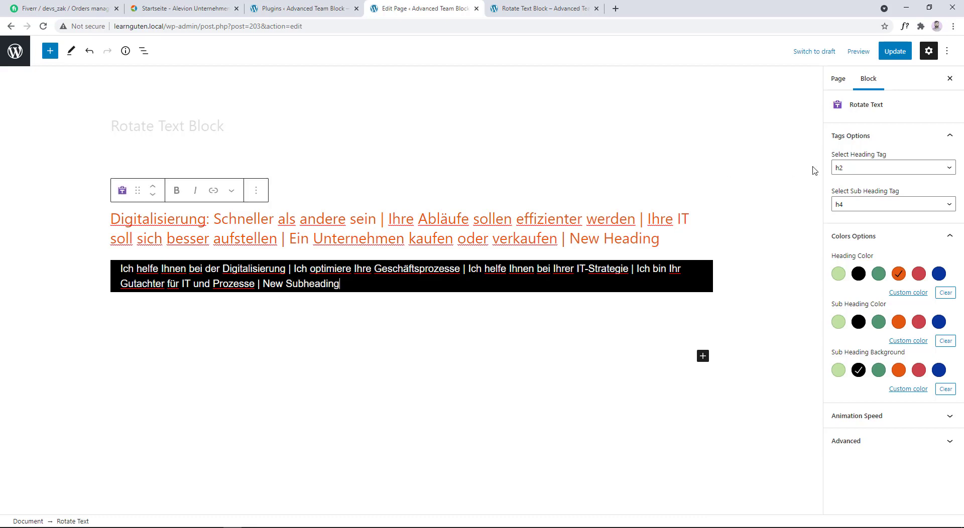
- Update the page and reload its published version to check the added last heading and subheading in the rotation
{"action": "left_click", "coordinate": [892, 51]}
{"action": "left_click", "coordinate": [527, 8]}
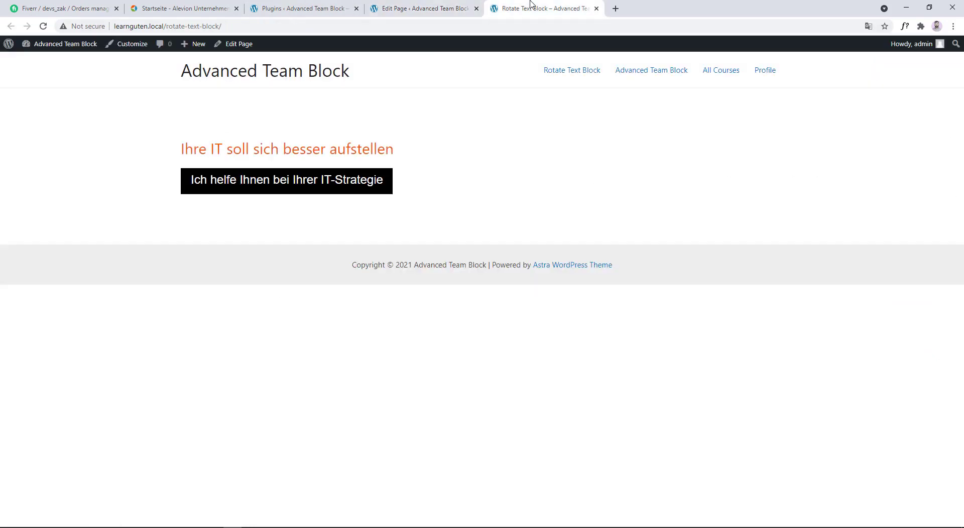
{"action": "left_click", "coordinate": [49, 28]}
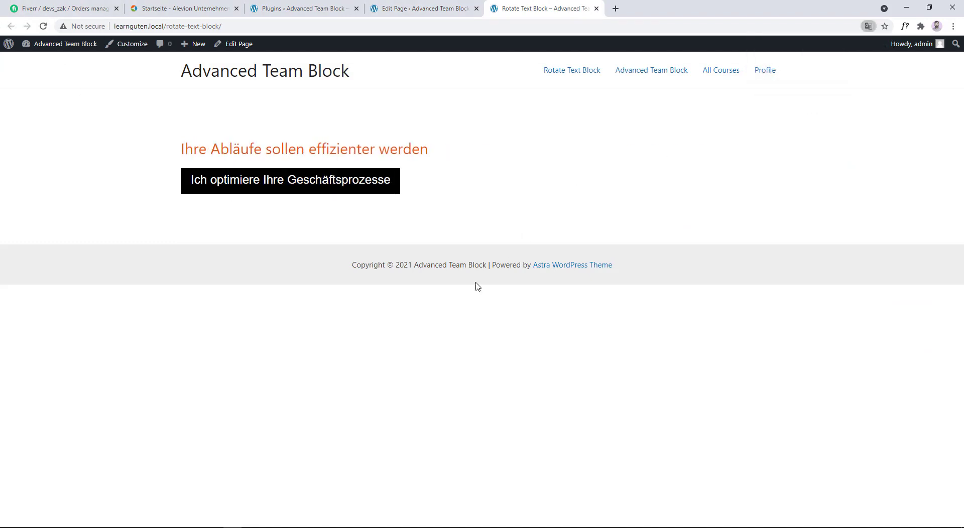
{"action": "left_click", "coordinate": [881, 46]}
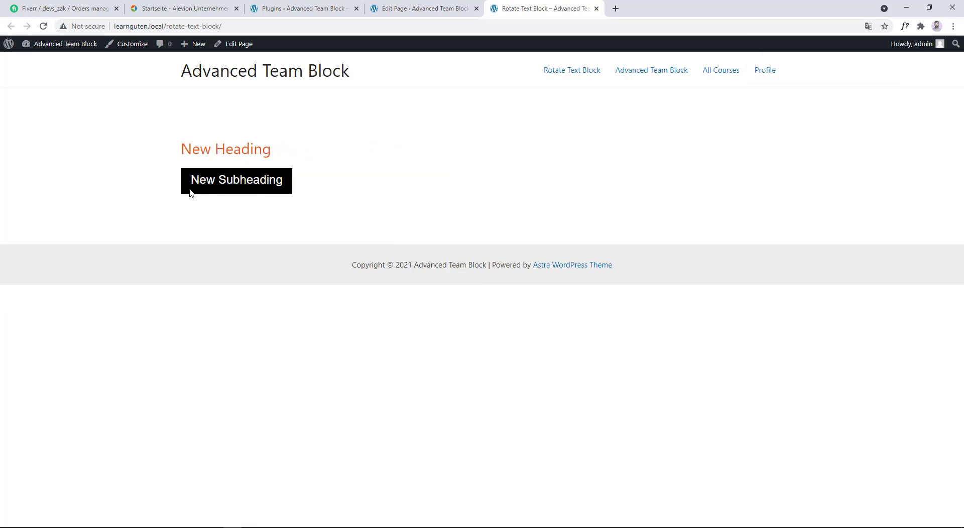
{"action": "left_click_drag", "start_coordinate": [182, 149], "coordinate": [277, 153]}
{"action": "left_click_drag", "start_coordinate": [191, 180], "coordinate": [287, 181]}
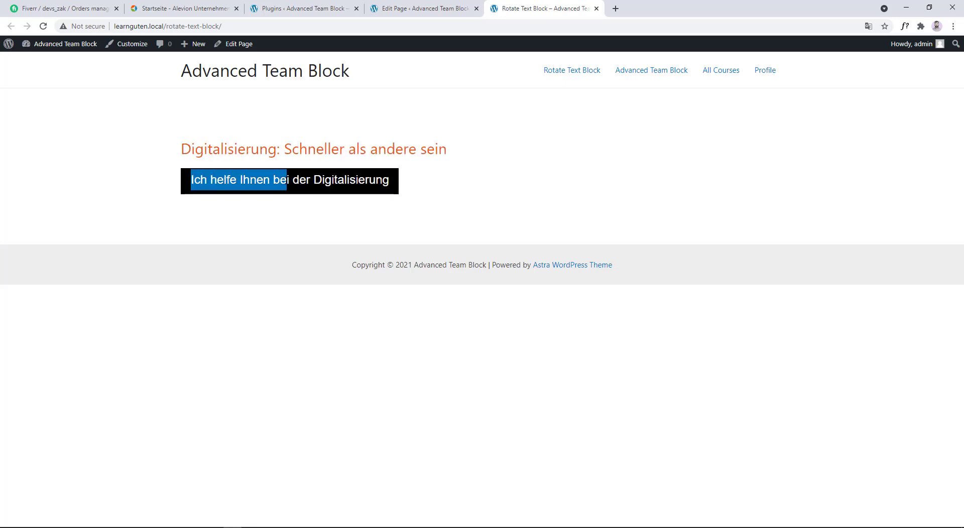
- Back in the editor, insert "First Heading Here |" at the start of the heading and "First Subheading |" before the sub heading text
{"action": "left_click", "coordinate": [428, 6]}
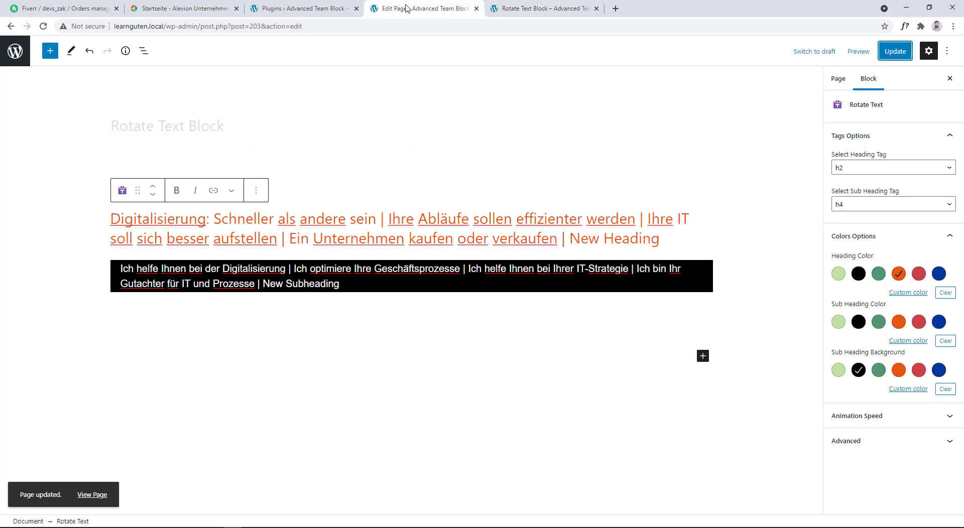
{"action": "left_click", "coordinate": [114, 219]}
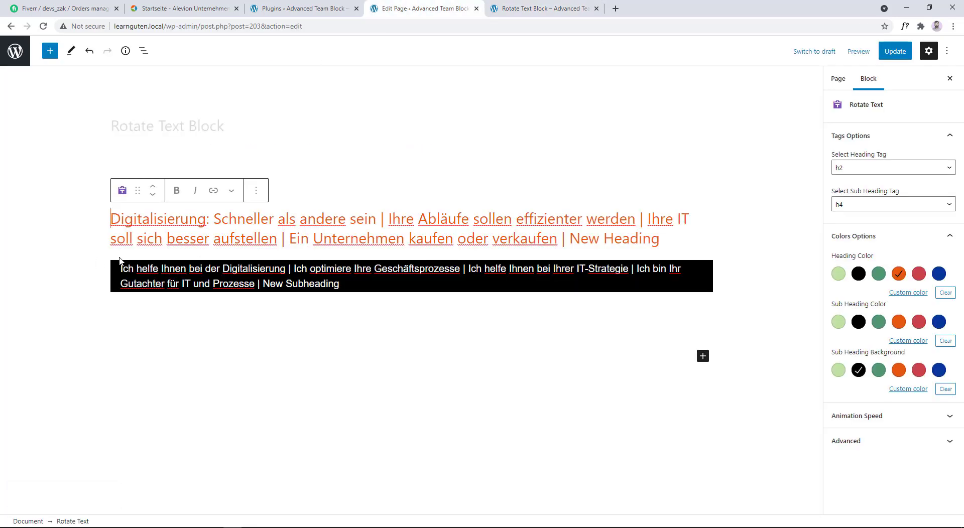
{"action": "type", "text": "First "}
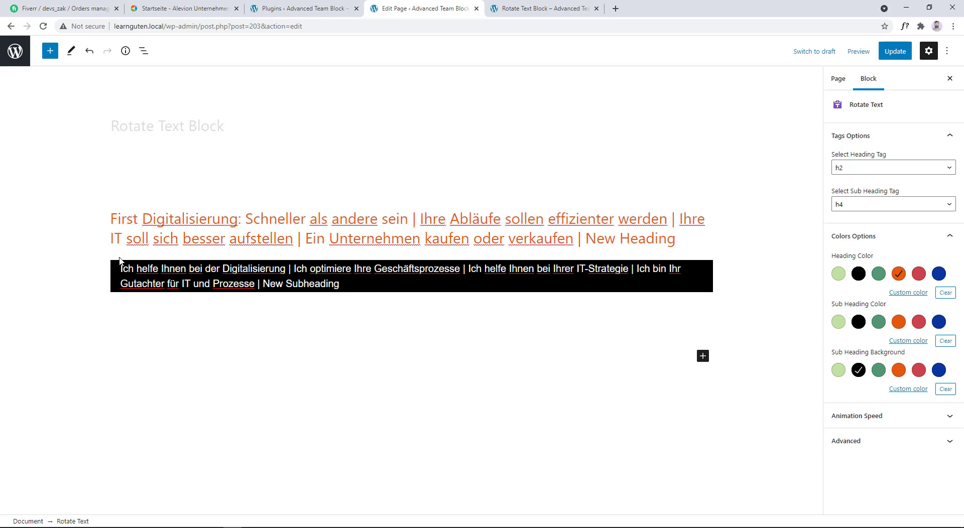
{"action": "type", "text": "Heading Her"}
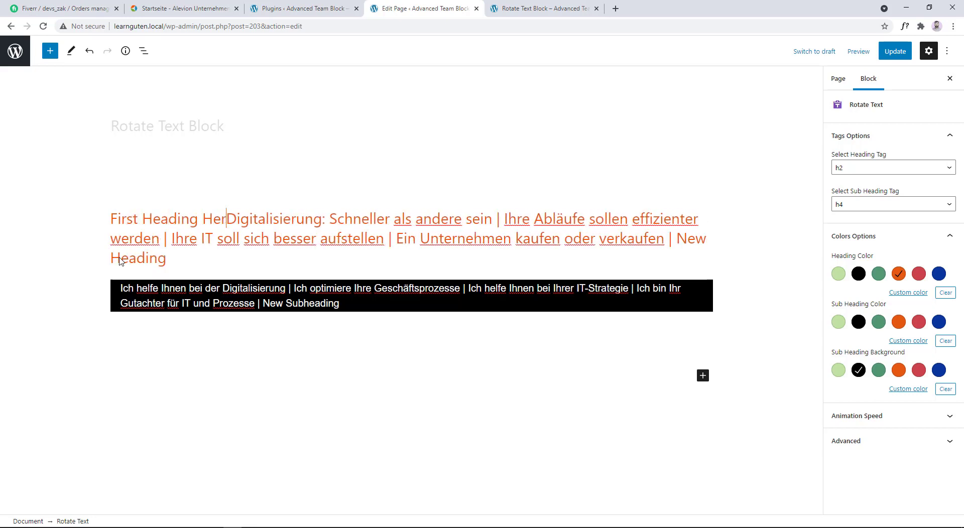
{"action": "type", "text": "e "}
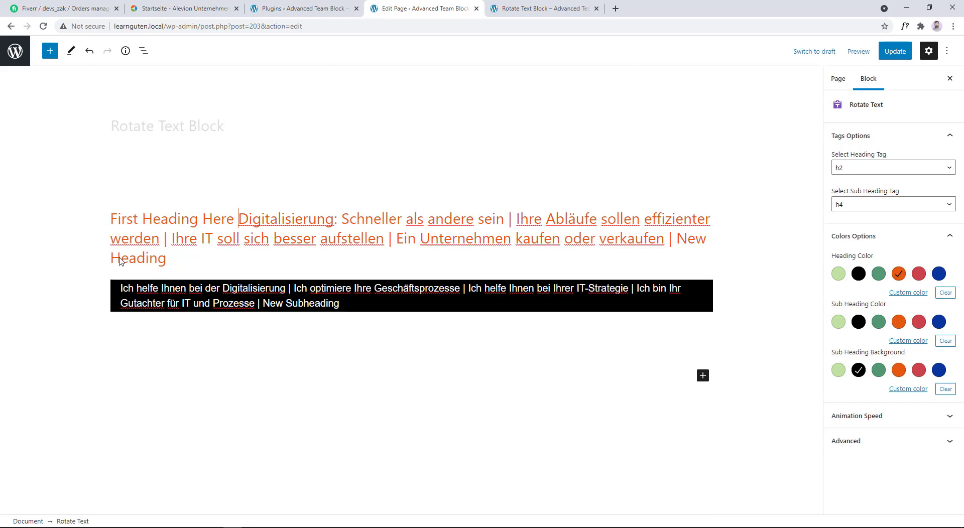
{"action": "type", "text": "| "}
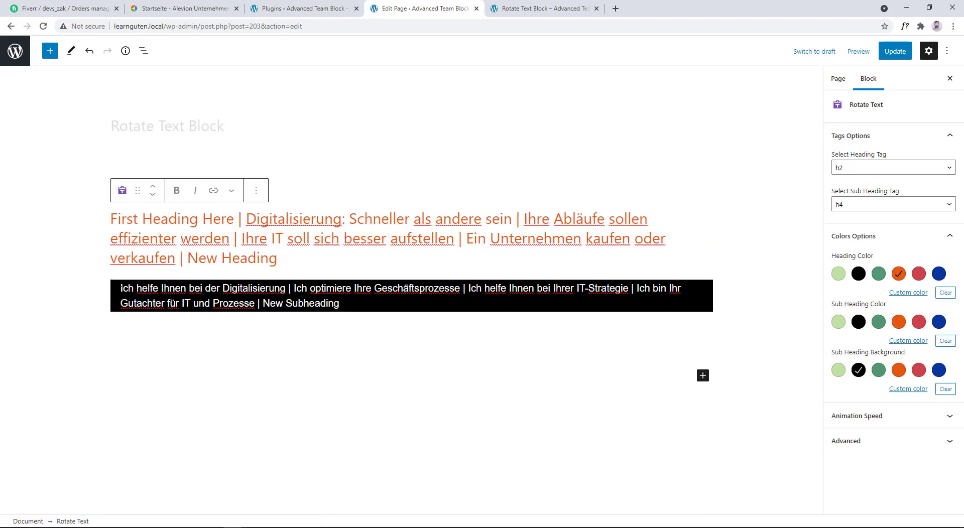
{"action": "type", "text": "First Su"}
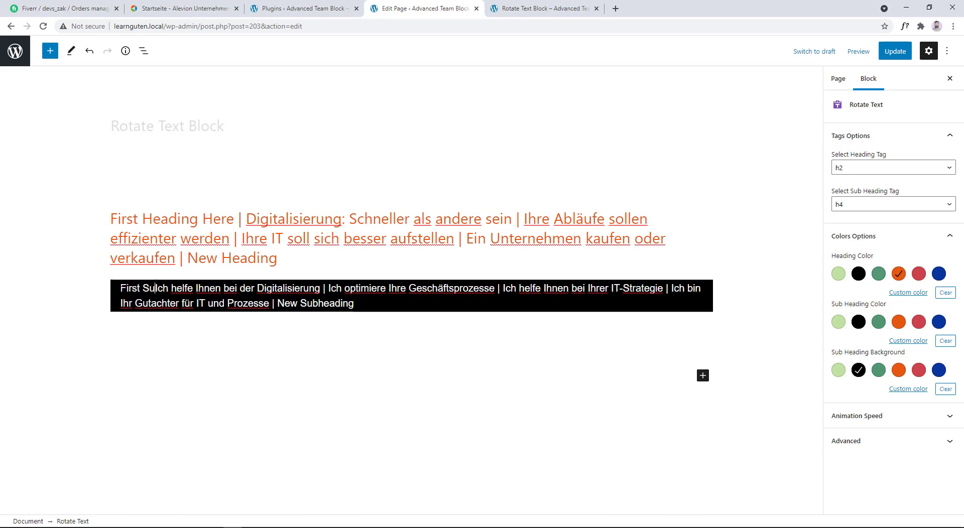
{"action": "type", "text": "bheading "}
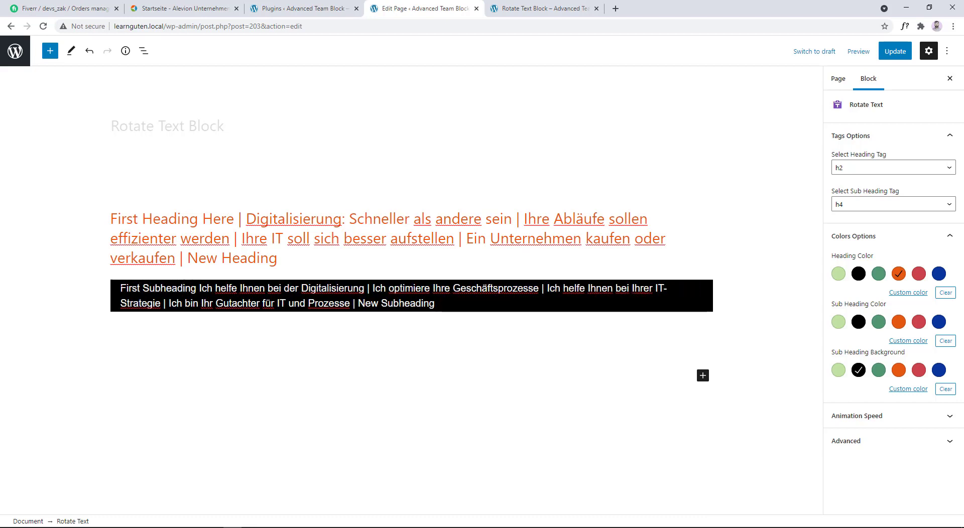
{"action": "type", "text": "|"}
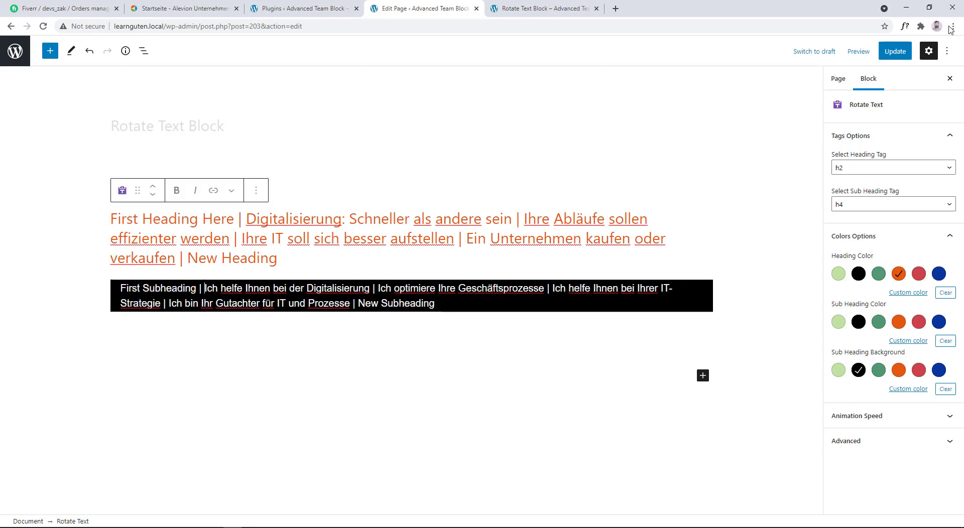
- Update the page with the new first entries and reload its published version
{"action": "left_click", "coordinate": [894, 51]}
{"action": "left_click", "coordinate": [544, 9]}
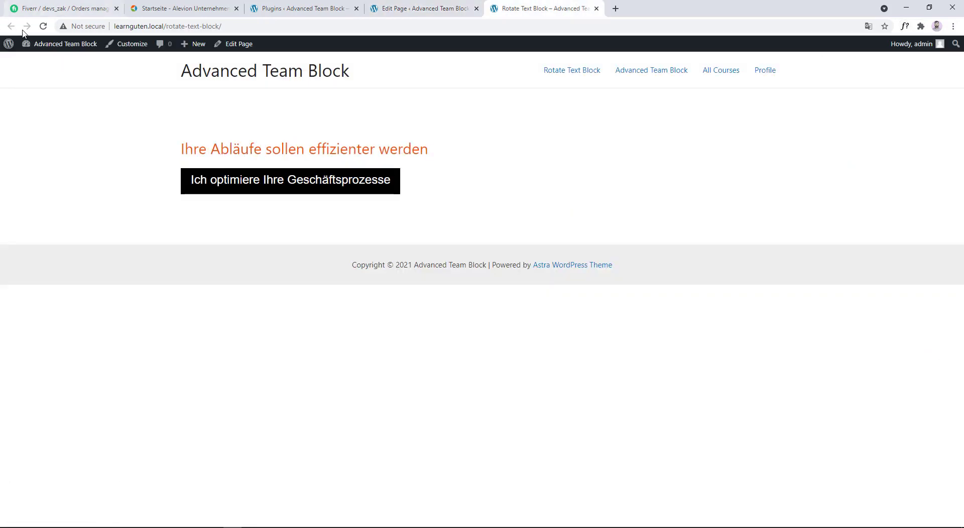
{"action": "left_click", "coordinate": [43, 26]}
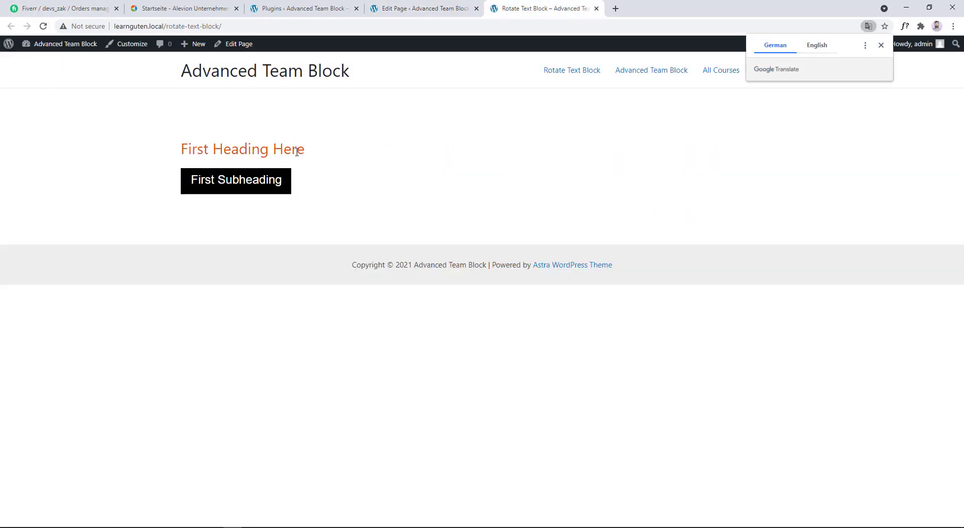
- In the editor, delete the added first and last entries, including their separators, from both the heading and the sub heading
{"action": "left_click", "coordinate": [397, 4]}
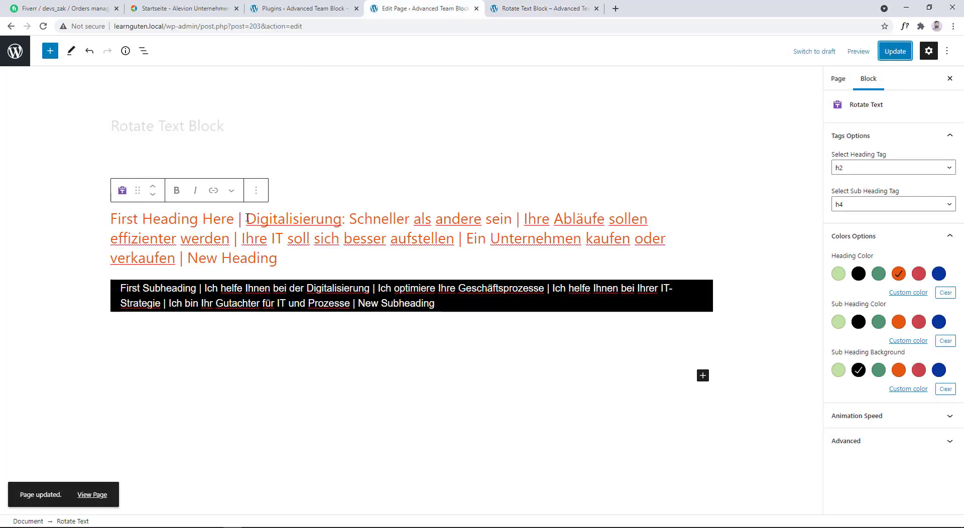
{"action": "left_click_drag", "start_coordinate": [247, 219], "coordinate": [107, 219]}
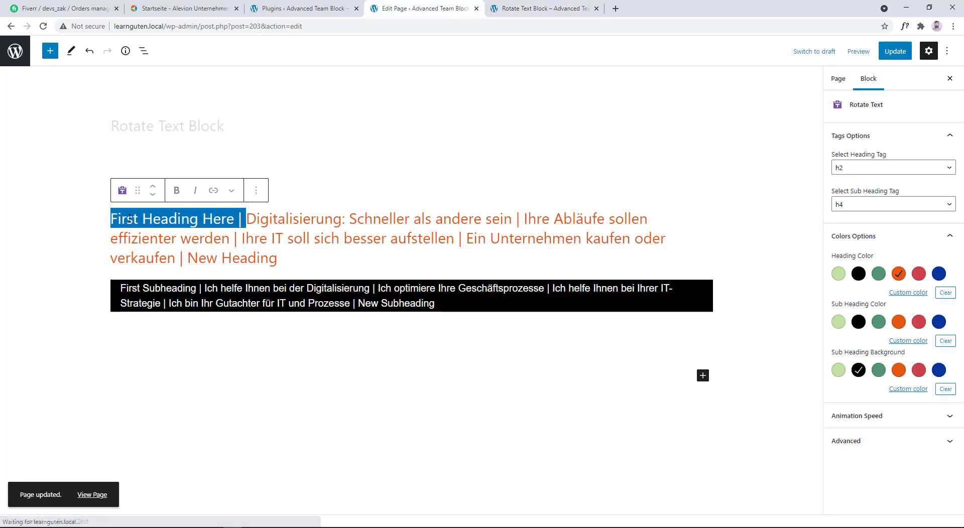
{"action": "key", "text": "BackSpace"}
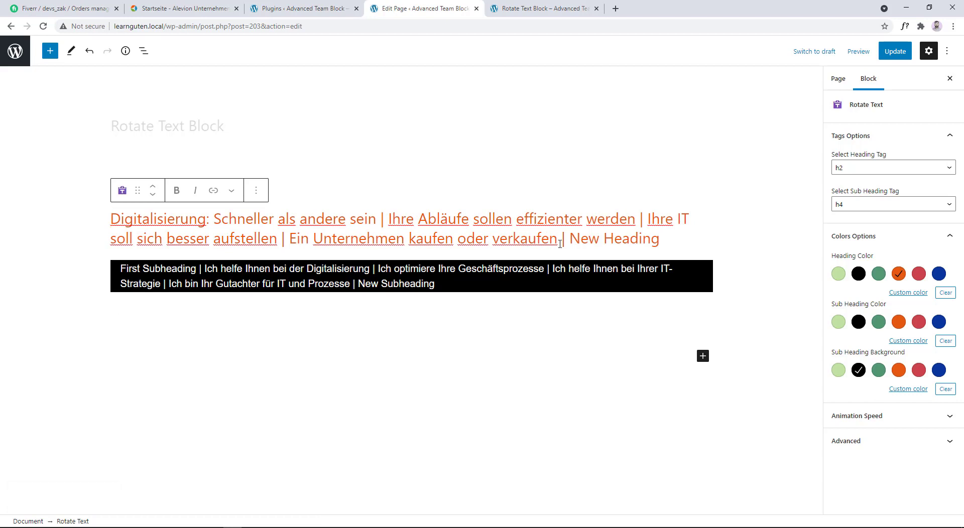
{"action": "left_click_drag", "start_coordinate": [560, 244], "coordinate": [660, 241]}
{"action": "key", "text": "BackSpace"}
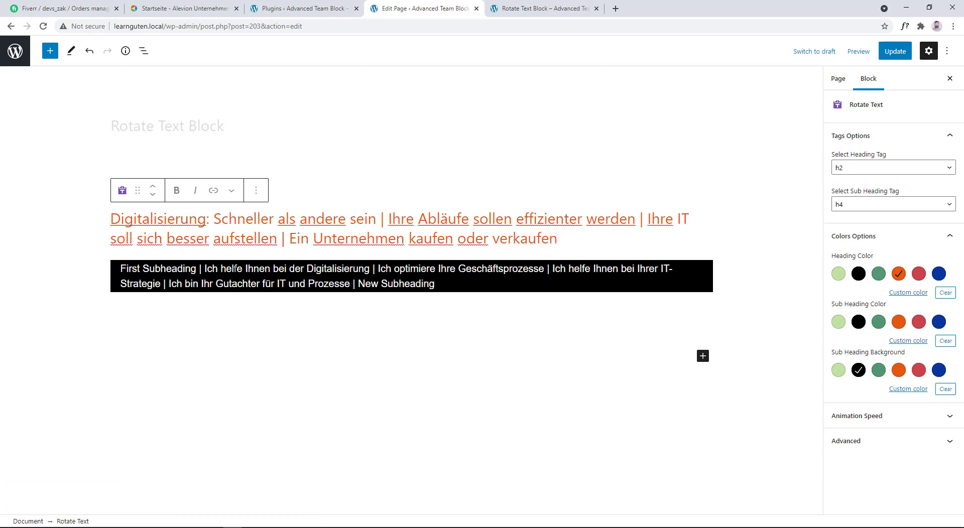
{"action": "left_click_drag", "start_coordinate": [205, 269], "coordinate": [111, 271]}
{"action": "key", "text": "BackSpace"}
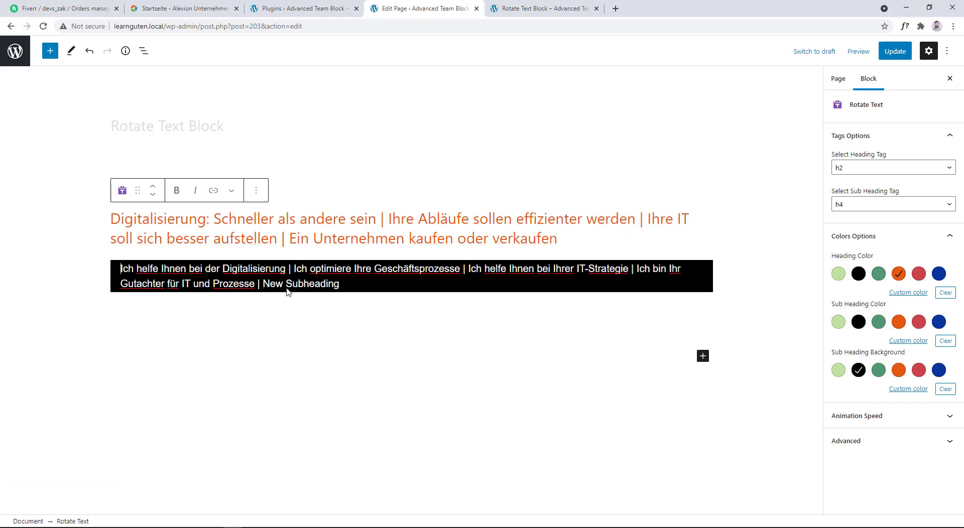
{"action": "left_click_drag", "start_coordinate": [341, 284], "coordinate": [254, 284]}
{"action": "key", "text": "BackSpace"}
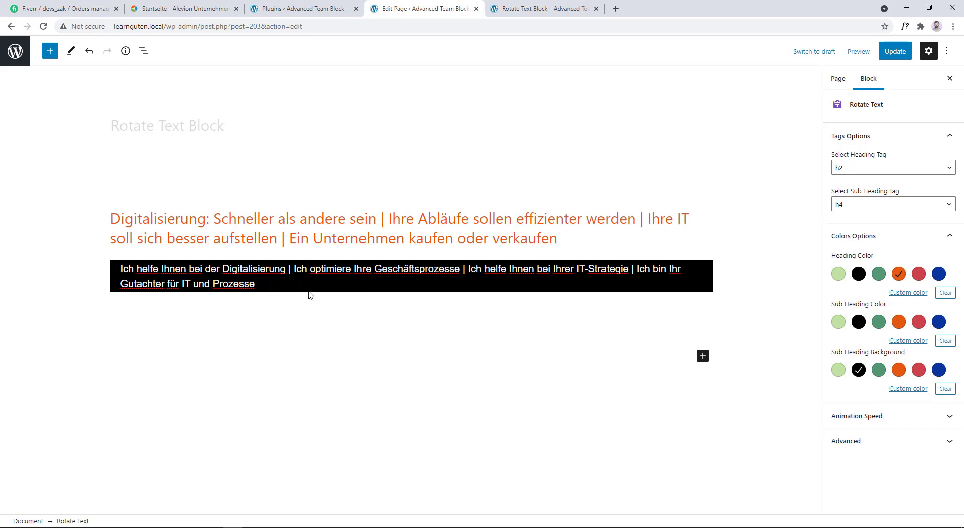
- Update the page with the restored heading and sub heading entries and reload its published version
{"action": "left_click", "coordinate": [895, 52]}
{"action": "left_click", "coordinate": [533, 8]}
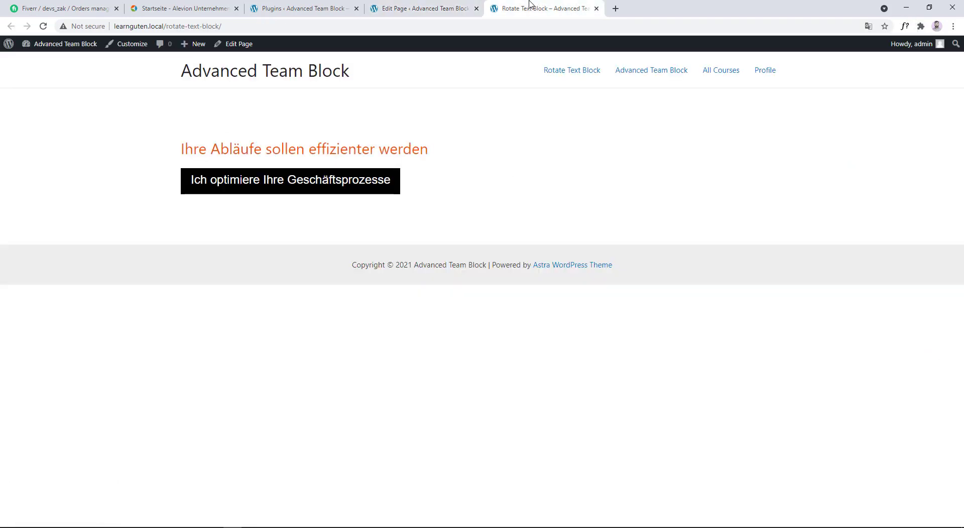
{"action": "left_click", "coordinate": [43, 26]}
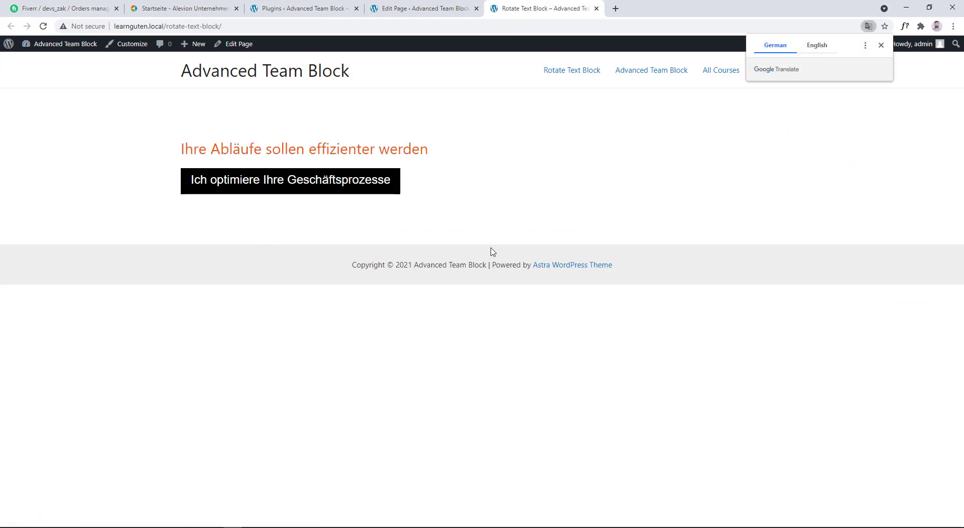
- Back in the editor, duplicate the Rotate Text block directly below the original
{"action": "left_click", "coordinate": [424, 8]}
{"action": "left_click", "coordinate": [255, 193]}
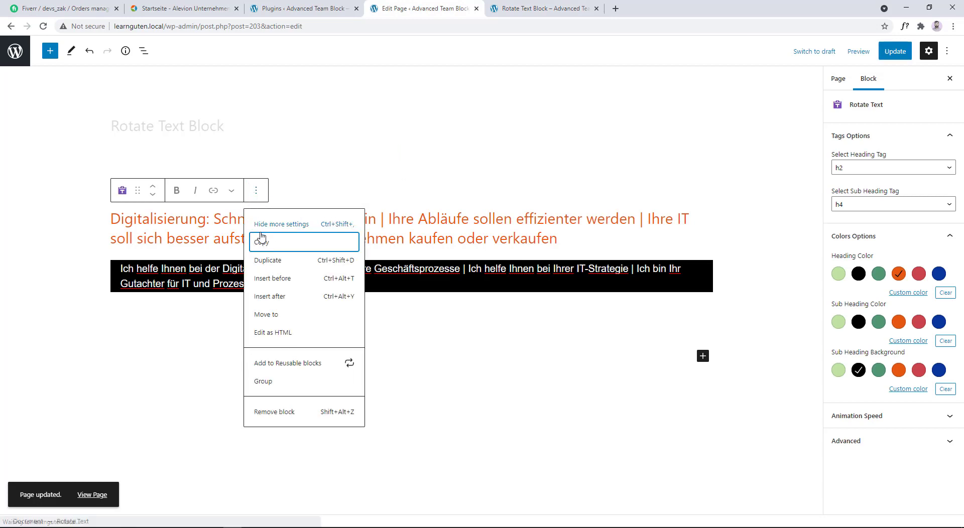
{"action": "left_click", "coordinate": [268, 260]}
{"action": "left_click", "coordinate": [372, 305]}
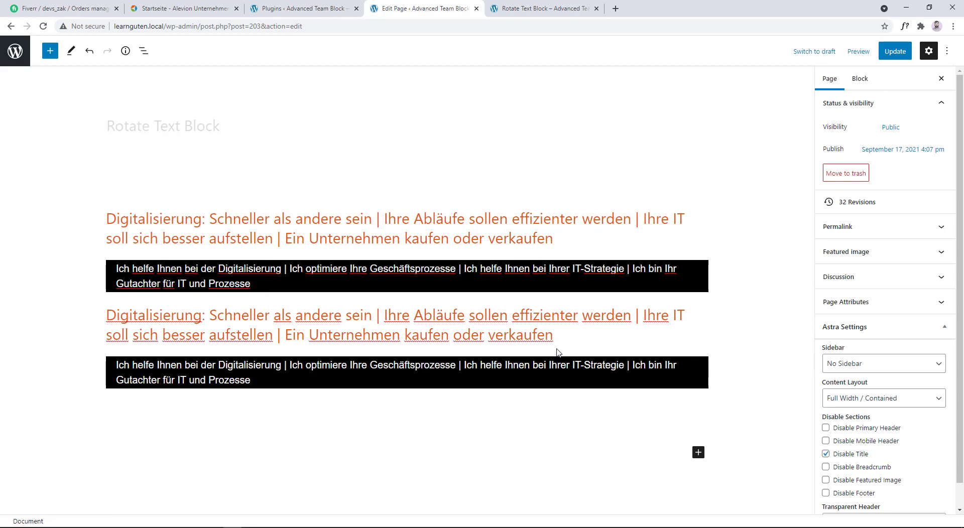
- Set the animation speed of the duplicated lower Rotate Text block to 100
{"action": "left_click", "coordinate": [578, 351]}
{"action": "left_click", "coordinate": [853, 260]}
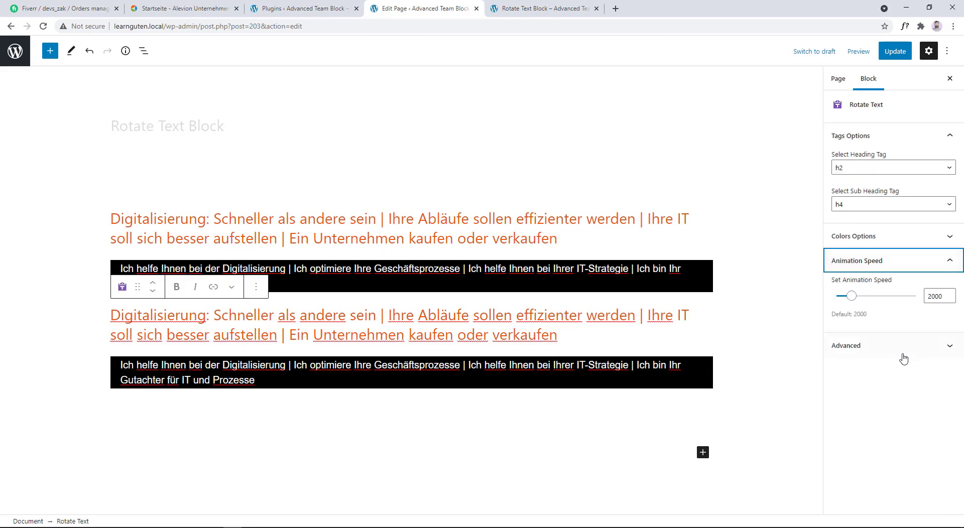
{"action": "left_click_drag", "start_coordinate": [852, 297], "coordinate": [836, 299]}
- Update the page with the duplicated block and its new animation speed, and reload the published version
{"action": "left_click", "coordinate": [889, 53]}
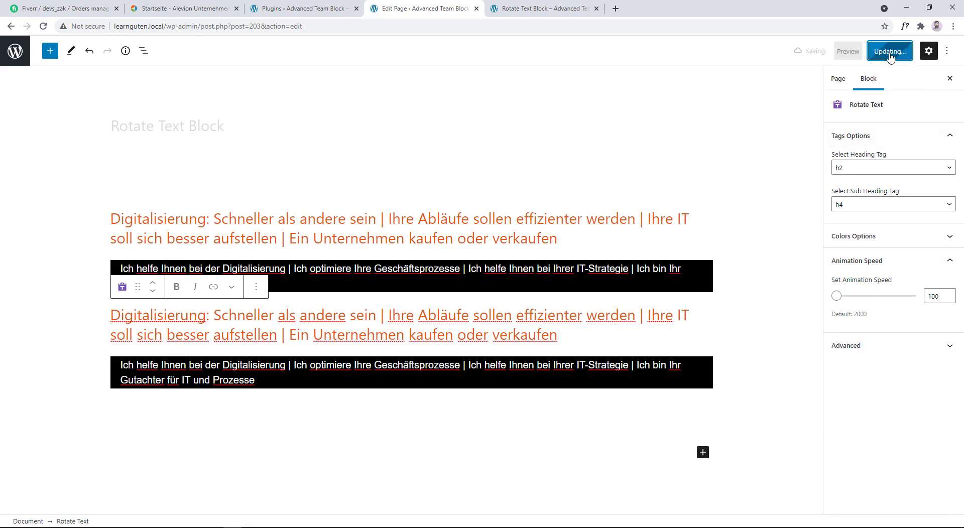
{"action": "left_click", "coordinate": [542, 9]}
{"action": "left_click", "coordinate": [43, 27]}
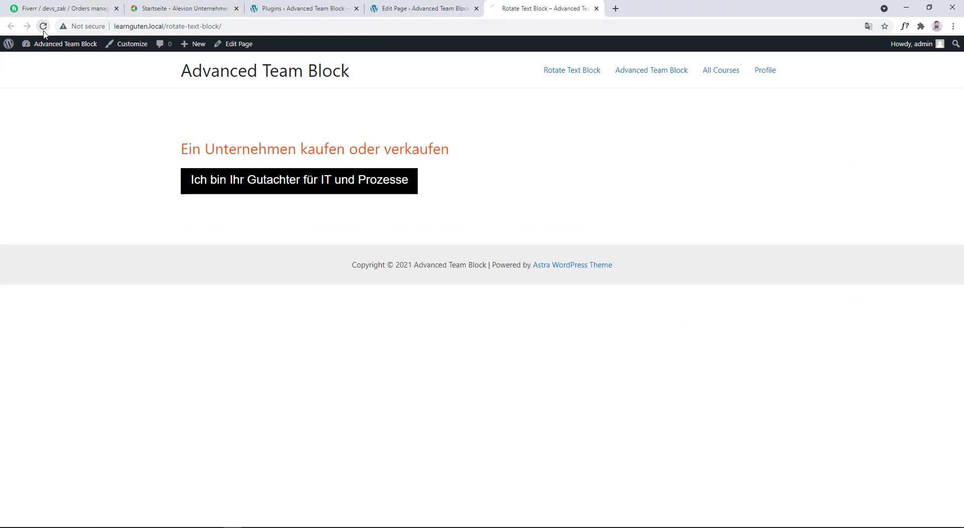